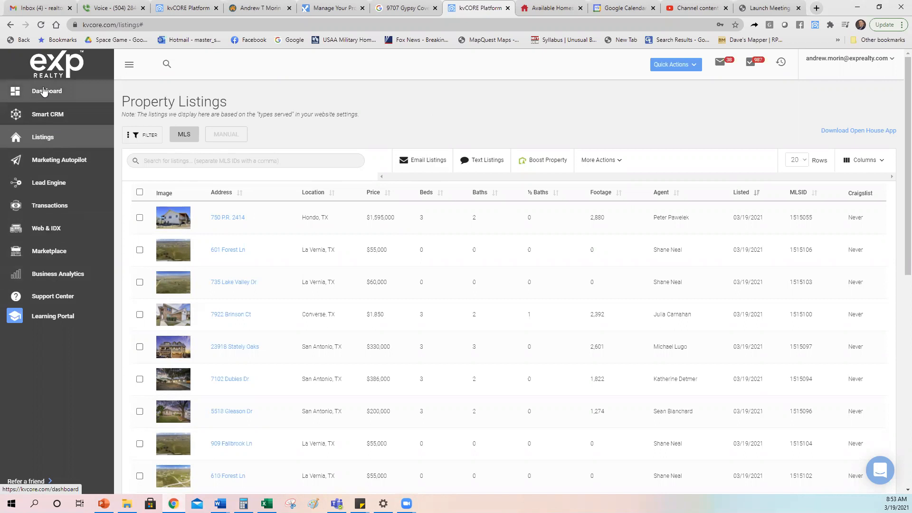
- Open the listing filters, try My Listings and Agency Listings, then return to All
{"action": "left_click", "coordinate": [129, 66]}
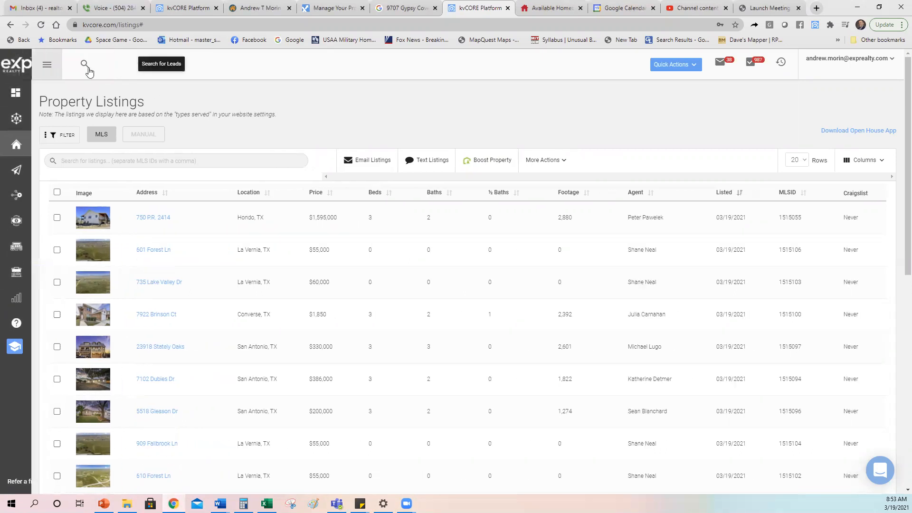
{"action": "left_click", "coordinate": [44, 68]}
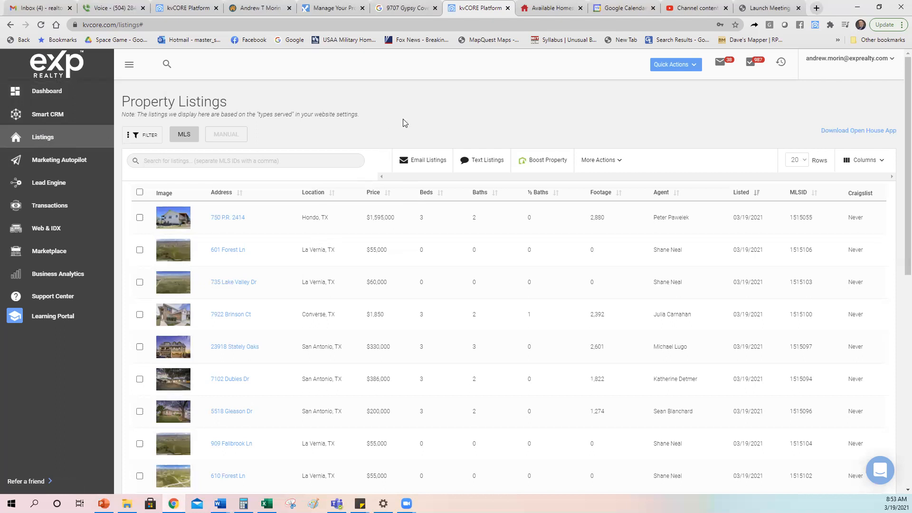
{"action": "left_click", "coordinate": [145, 136]}
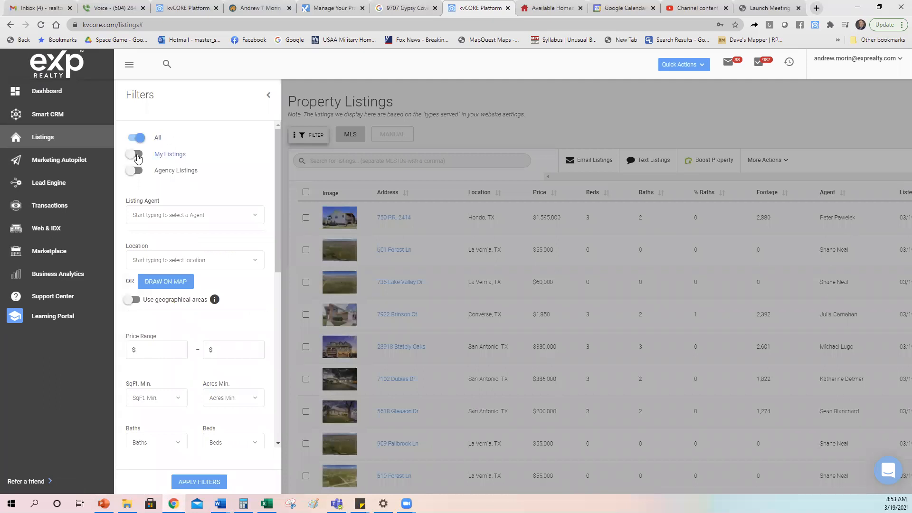
{"action": "left_click", "coordinate": [134, 155]}
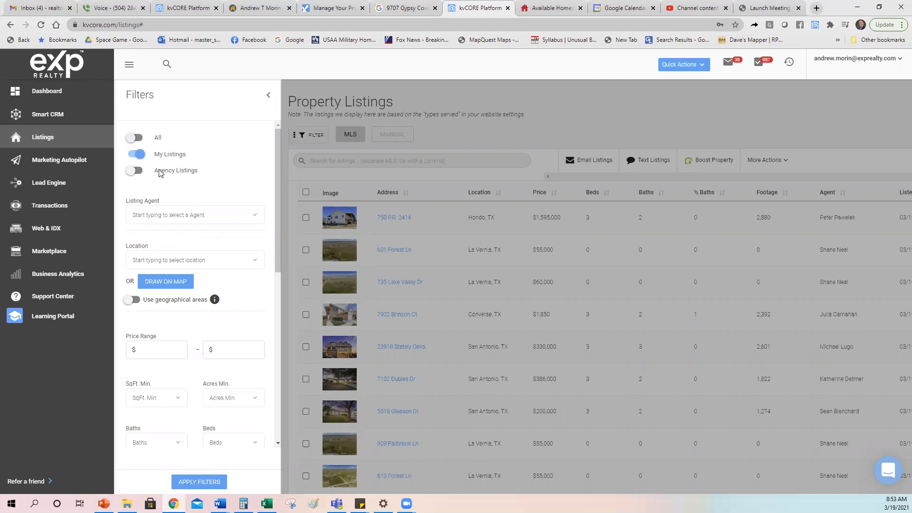
{"action": "left_click", "coordinate": [135, 155]}
{"action": "left_click", "coordinate": [128, 158]}
{"action": "left_click", "coordinate": [133, 172]}
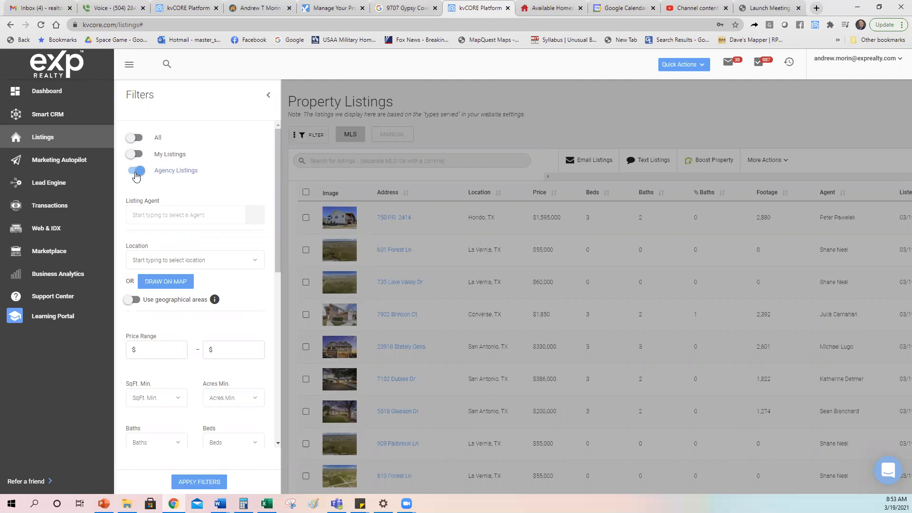
{"action": "left_click", "coordinate": [135, 138]}
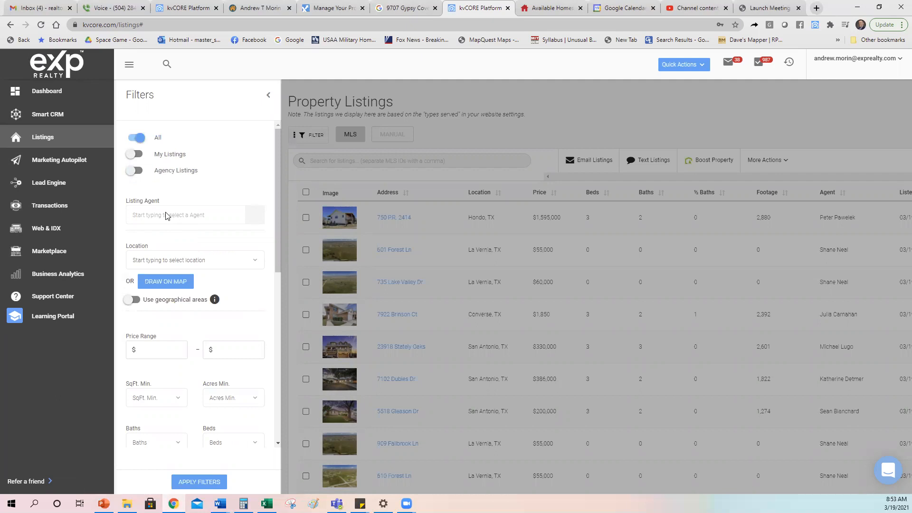
{"action": "scroll", "coordinate": [200, 182], "scroll_direction": "down", "scroll_amount": 2}
{"action": "scroll", "coordinate": [204, 186], "scroll_direction": "up", "scroll_amount": 2}
{"action": "scroll", "coordinate": [209, 195], "scroll_direction": "down", "scroll_amount": 2}
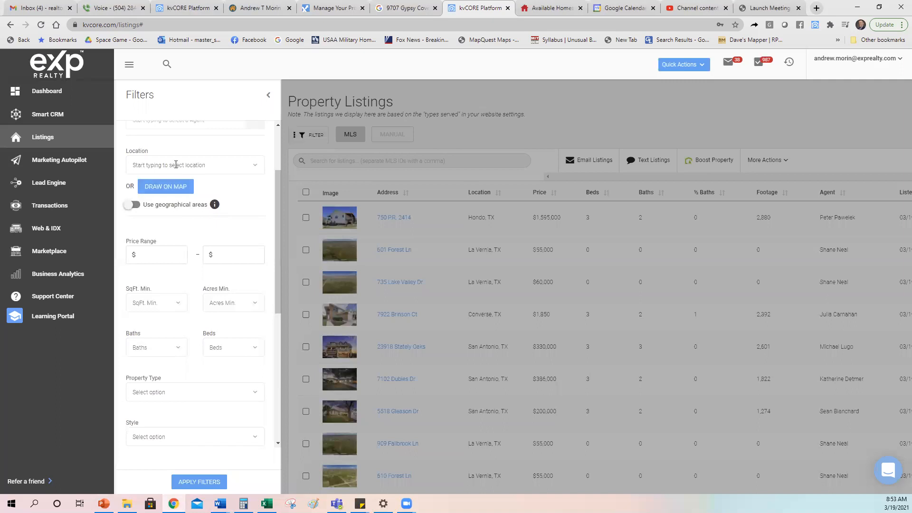
- Set the Location filter to Judson High School, then toggle Use geographical areas on and off
{"action": "left_click", "coordinate": [268, 95]}
{"action": "left_click", "coordinate": [137, 135]}
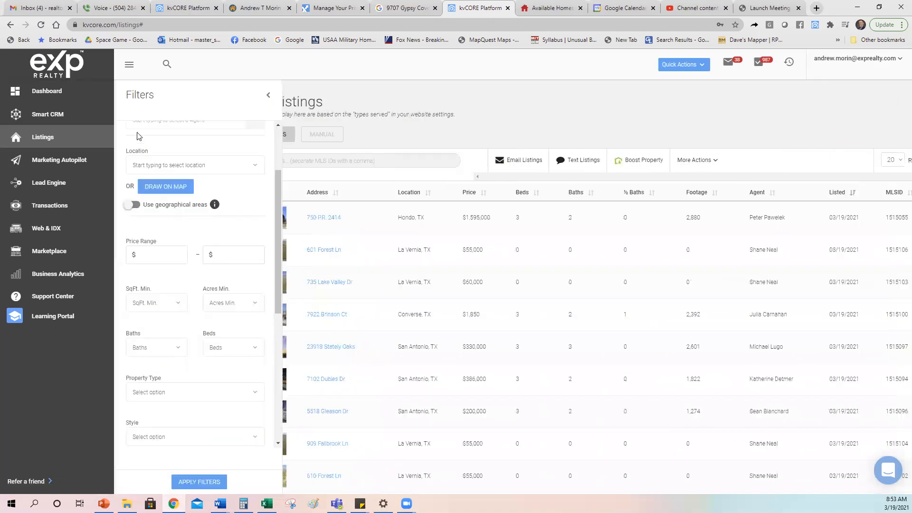
{"action": "scroll", "coordinate": [204, 181], "scroll_direction": "up", "scroll_amount": 2}
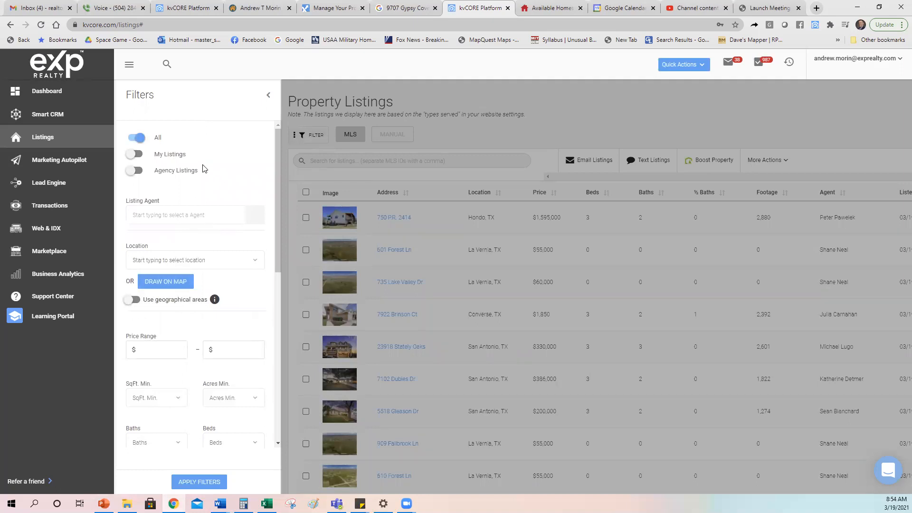
{"action": "scroll", "coordinate": [193, 240], "scroll_direction": "down", "scroll_amount": 1}
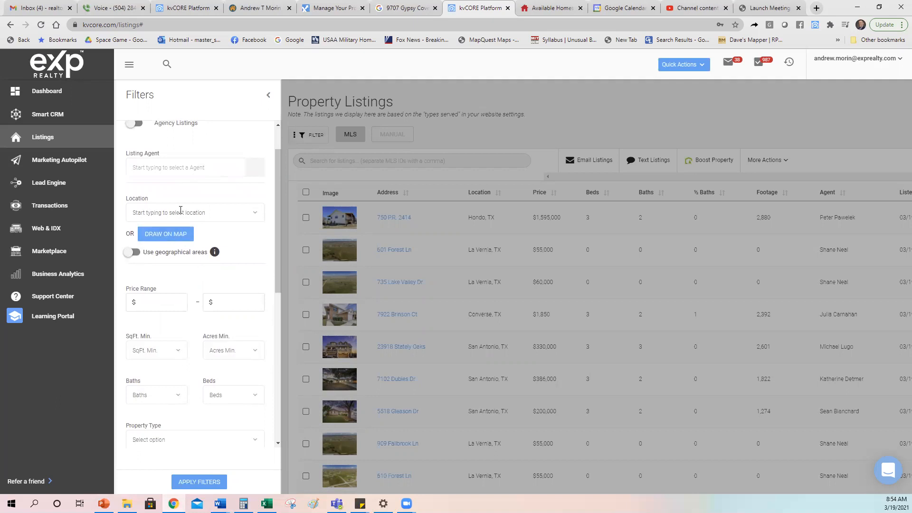
{"action": "left_click", "coordinate": [180, 210]}
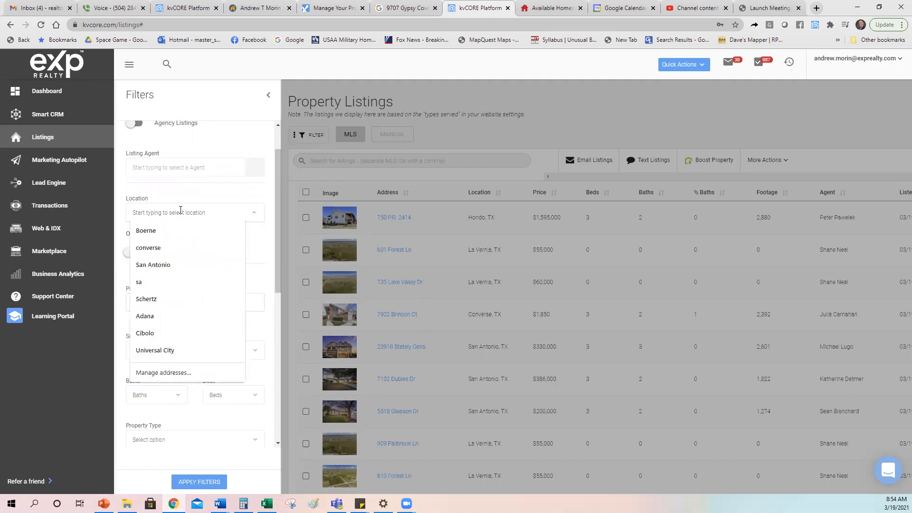
{"action": "type", "text": "juds"}
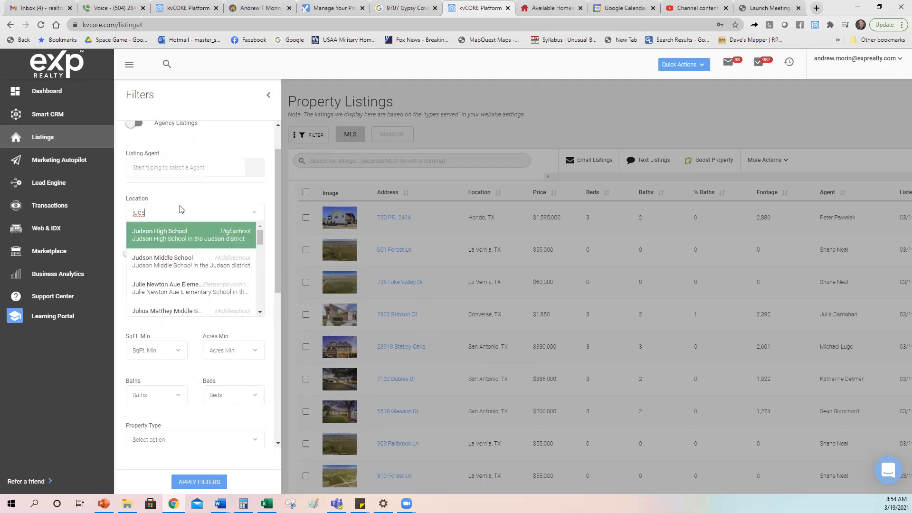
{"action": "left_click", "coordinate": [180, 235]}
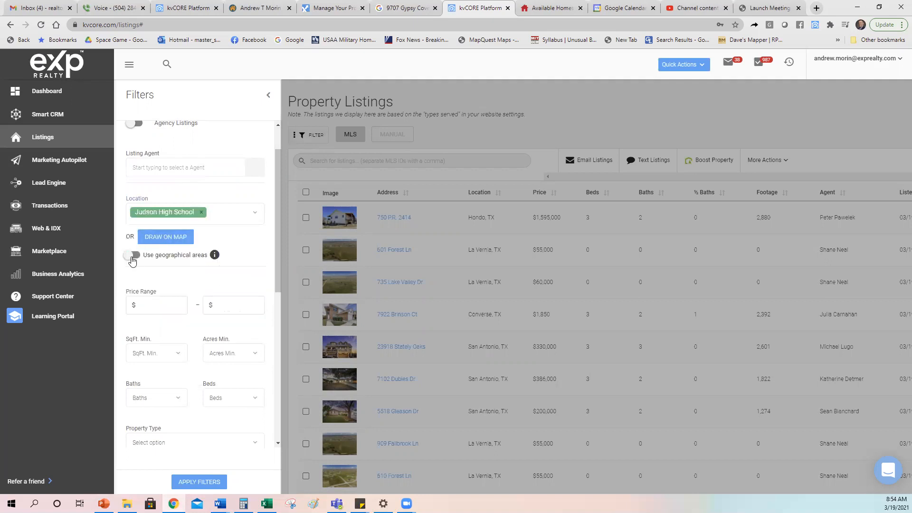
{"action": "left_click", "coordinate": [132, 255]}
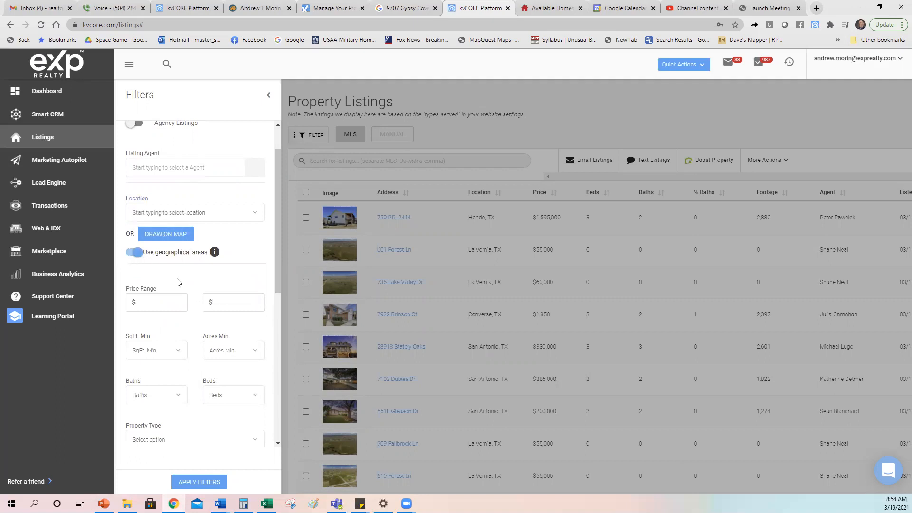
{"action": "left_click", "coordinate": [139, 258]}
{"action": "scroll", "coordinate": [246, 251], "scroll_direction": "down", "scroll_amount": 2}
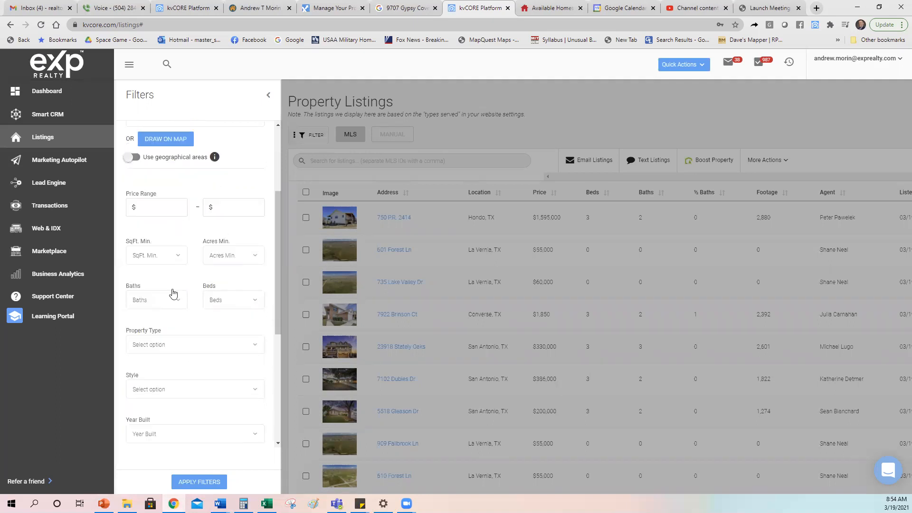
{"action": "scroll", "coordinate": [202, 275], "scroll_direction": "down", "scroll_amount": 3}
{"action": "scroll", "coordinate": [169, 314], "scroll_direction": "down", "scroll_amount": 2}
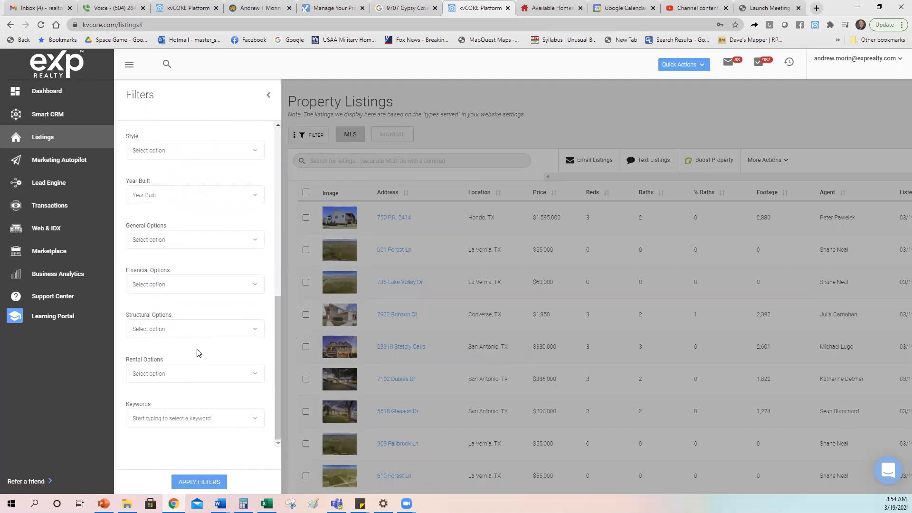
{"action": "scroll", "coordinate": [199, 353], "scroll_direction": "up", "scroll_amount": 8}
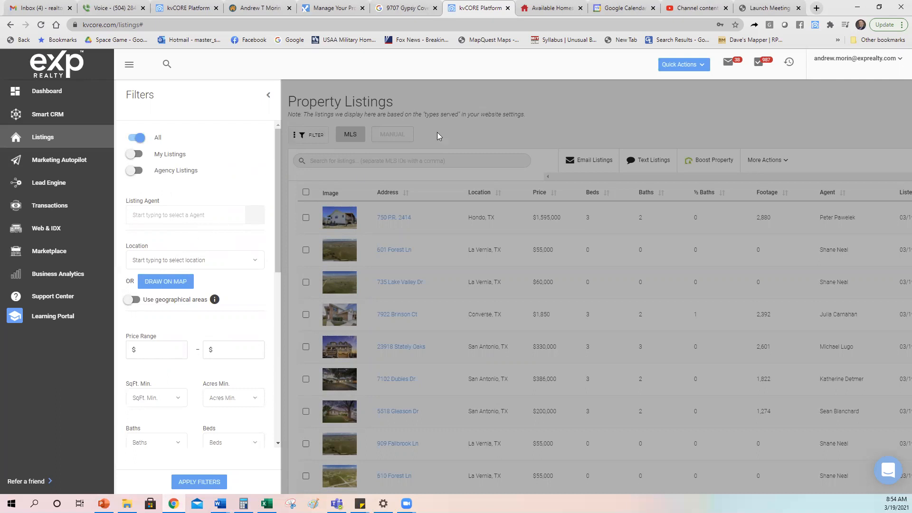
- Close the Filters panel, view the empty Manual tab, then switch back to MLS listings
{"action": "left_click", "coordinate": [268, 93]}
{"action": "left_click", "coordinate": [151, 137]}
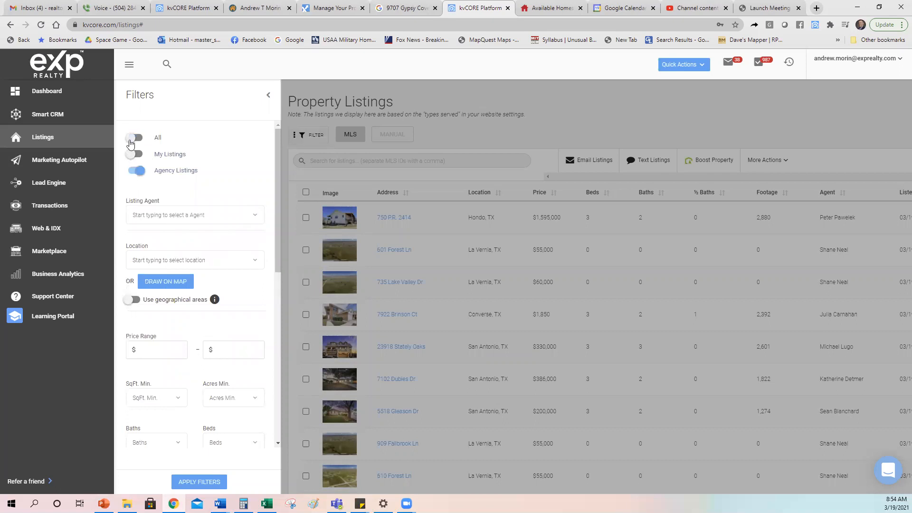
{"action": "left_click", "coordinate": [268, 95]}
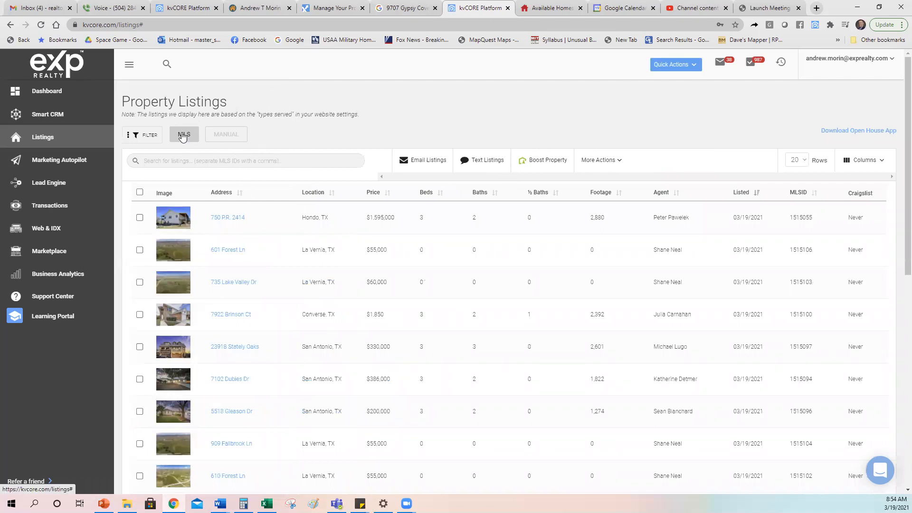
{"action": "left_click", "coordinate": [223, 134]}
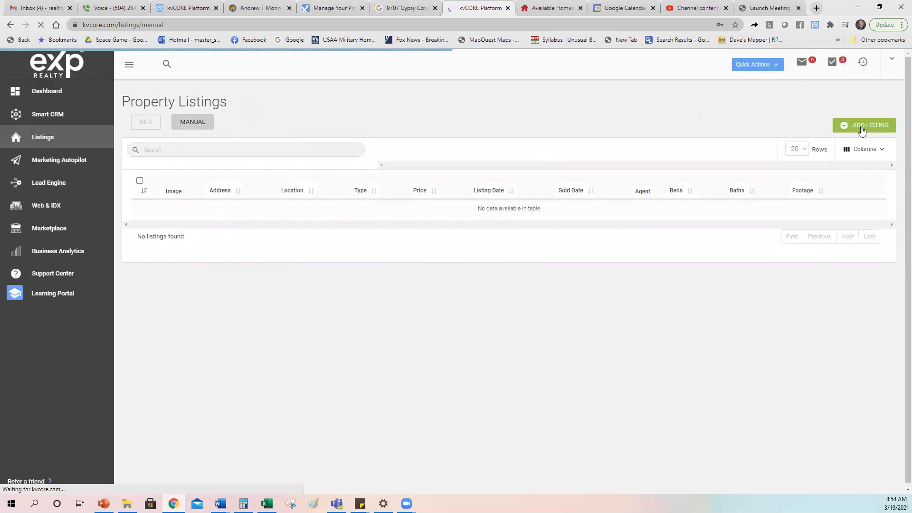
{"action": "left_click", "coordinate": [143, 126]}
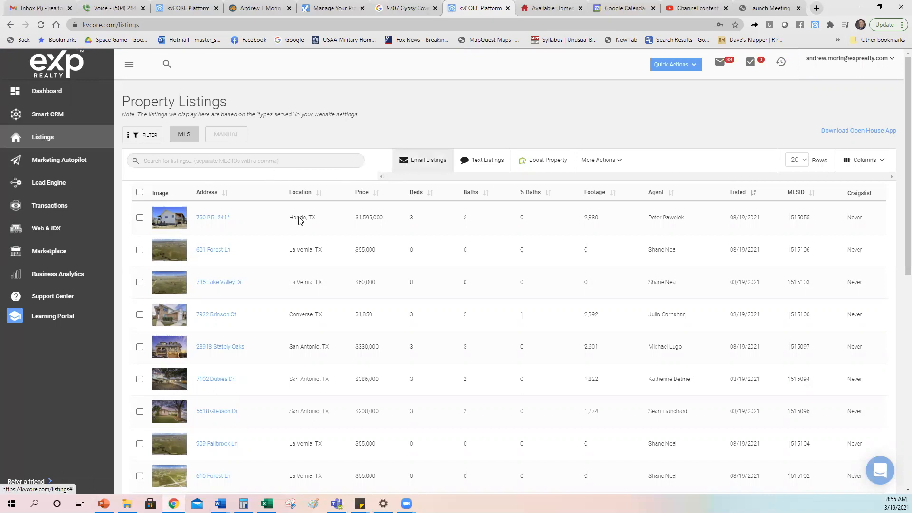
{"action": "left_click", "coordinate": [140, 218]}
{"action": "left_click", "coordinate": [140, 249]}
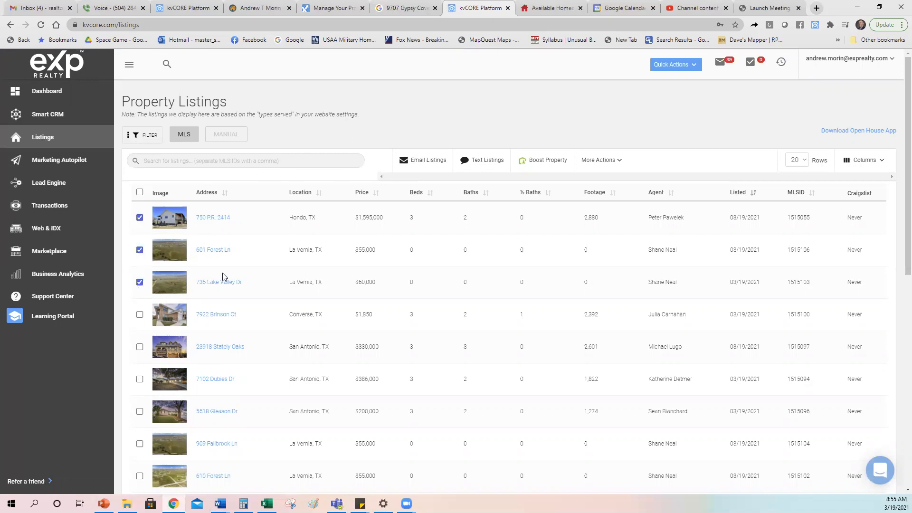
{"action": "left_click", "coordinate": [430, 161]}
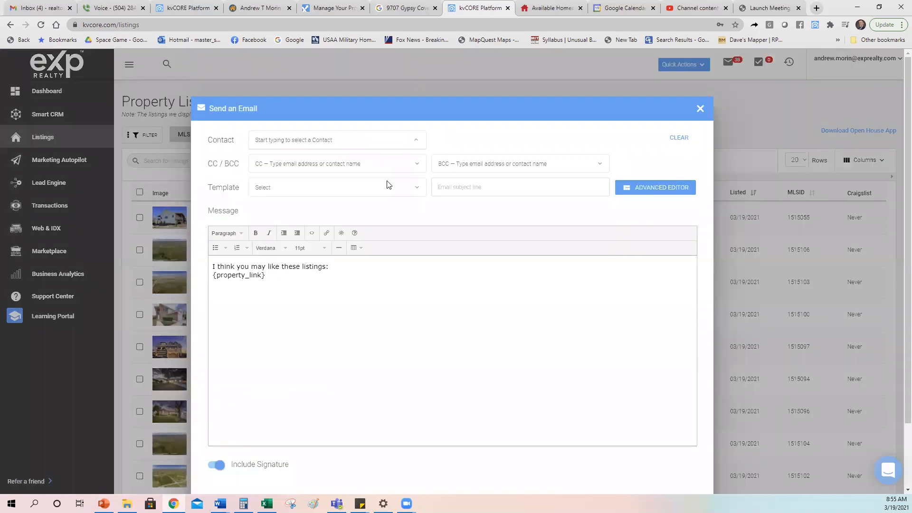
{"action": "left_click", "coordinate": [479, 185]}
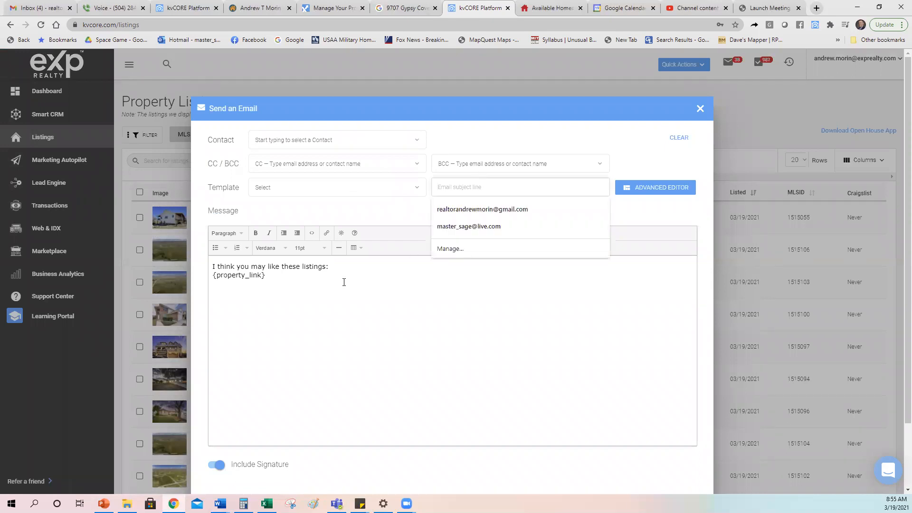
{"action": "left_click", "coordinate": [700, 109]}
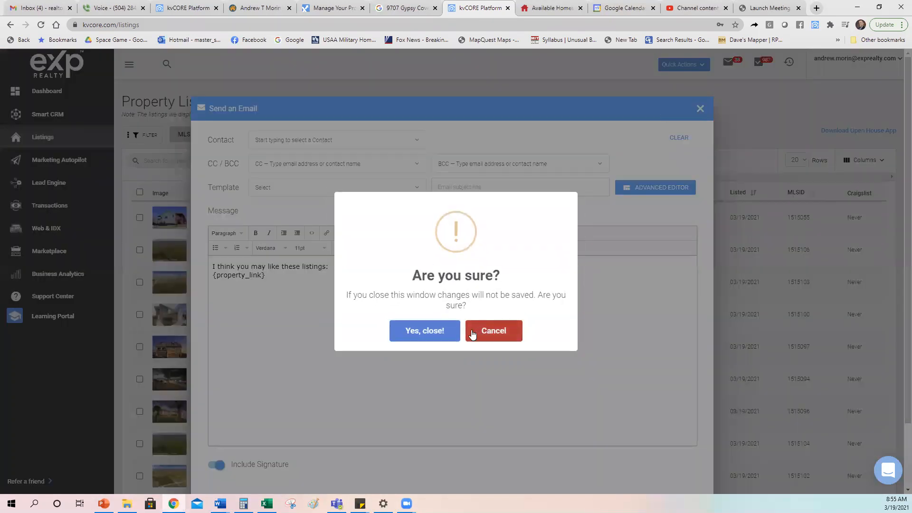
{"action": "left_click", "coordinate": [425, 331]}
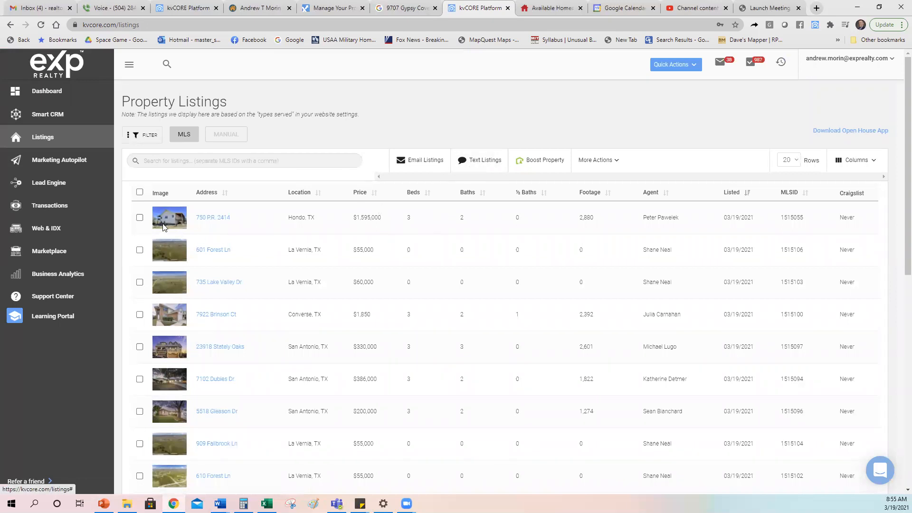
{"action": "left_click", "coordinate": [140, 218]}
{"action": "left_click", "coordinate": [551, 161]}
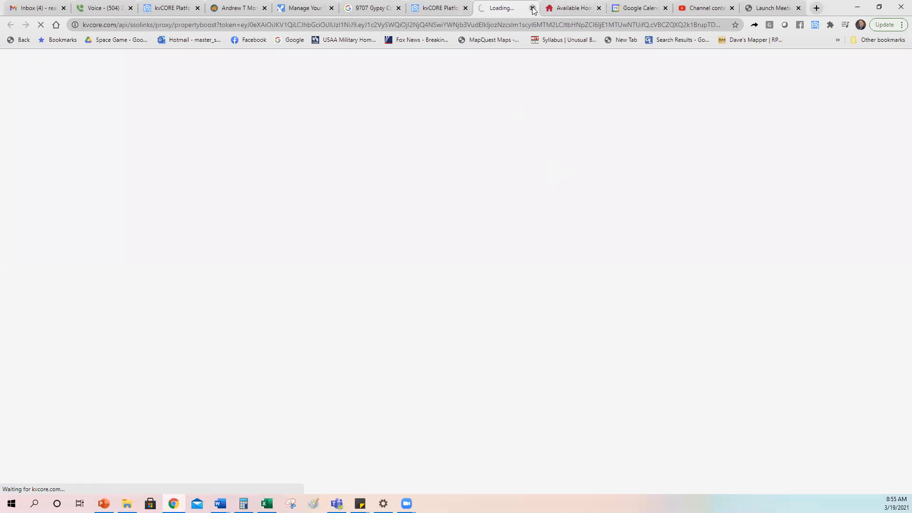
{"action": "left_click", "coordinate": [532, 8]}
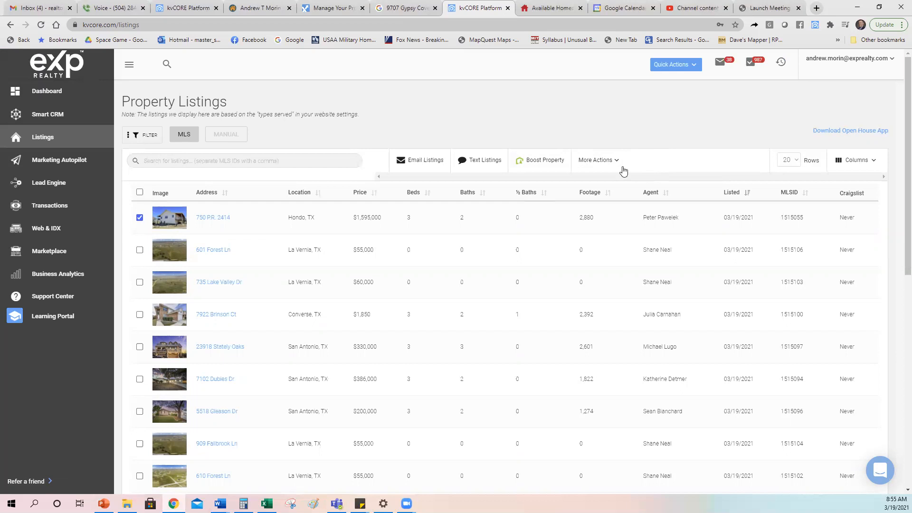
{"action": "left_click", "coordinate": [616, 161]}
{"action": "left_click", "coordinate": [139, 217]}
{"action": "left_click", "coordinate": [792, 167]}
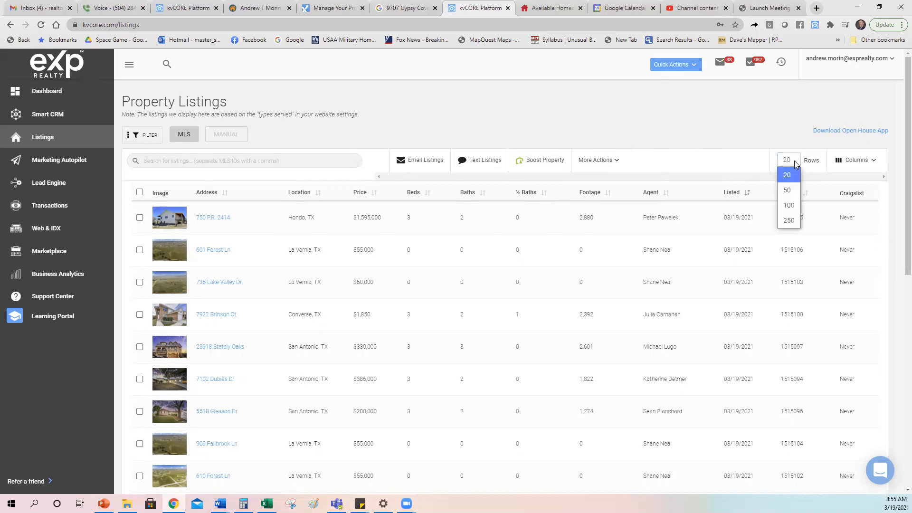
{"action": "left_click", "coordinate": [788, 220]}
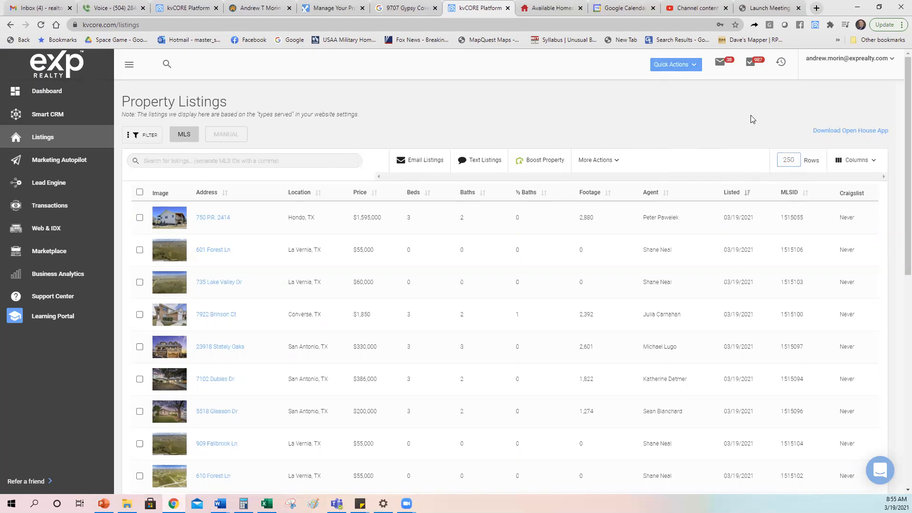
{"action": "left_click", "coordinate": [870, 165]}
{"action": "left_click", "coordinate": [871, 163]}
{"action": "left_click", "coordinate": [870, 164]}
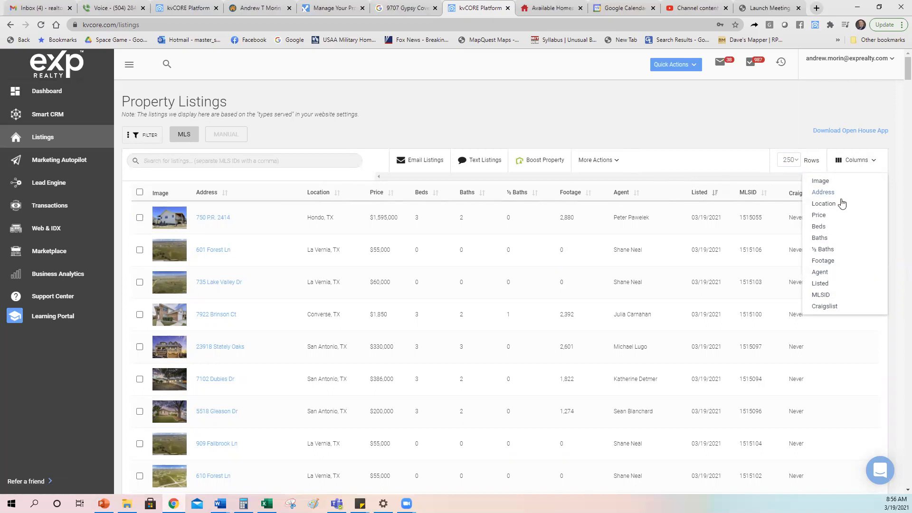
{"action": "left_click", "coordinate": [829, 274]}
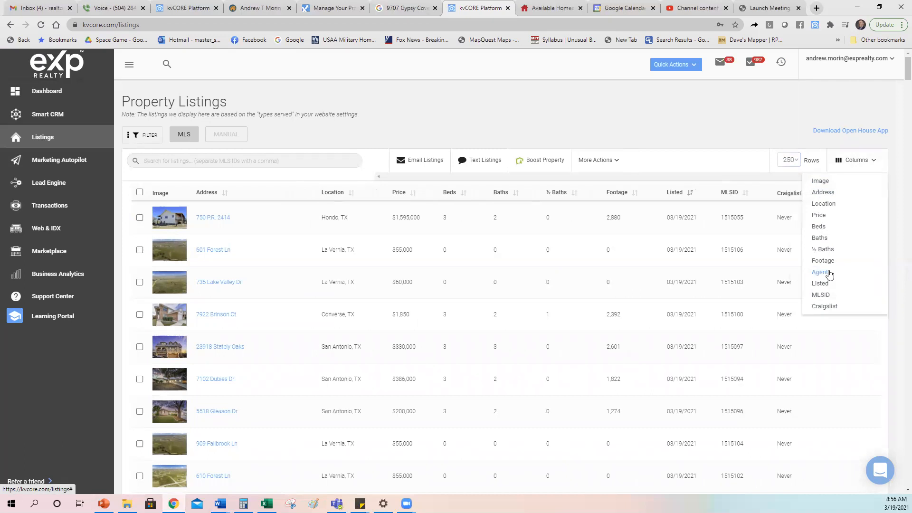
{"action": "left_click", "coordinate": [875, 165]}
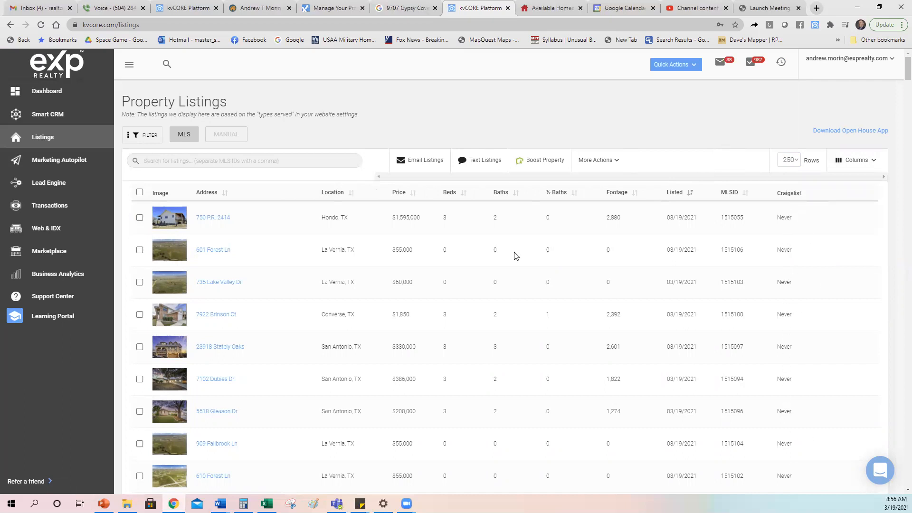
{"action": "left_click", "coordinate": [210, 219]}
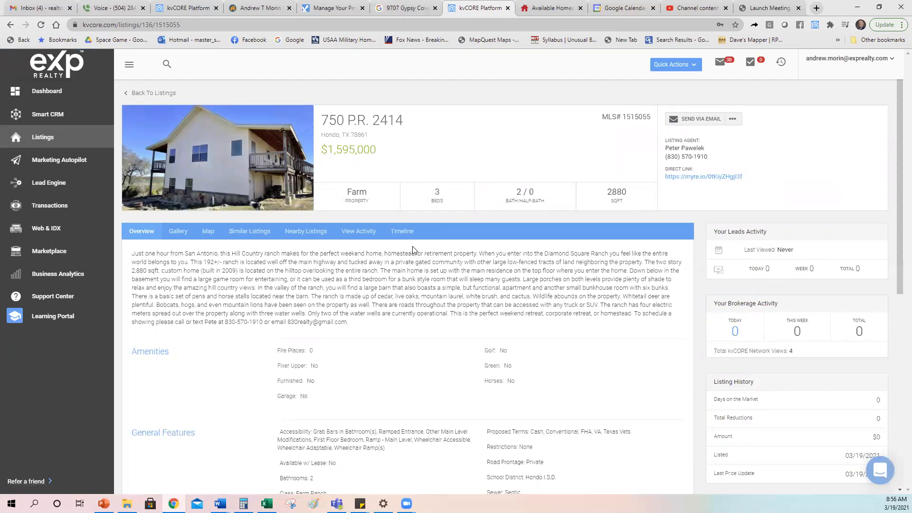
{"action": "scroll", "coordinate": [612, 297], "scroll_direction": "down", "scroll_amount": 3}
{"action": "scroll", "coordinate": [612, 298], "scroll_direction": "up", "scroll_amount": 3}
{"action": "left_click", "coordinate": [174, 233]}
{"action": "scroll", "coordinate": [475, 296], "scroll_direction": "down", "scroll_amount": 1}
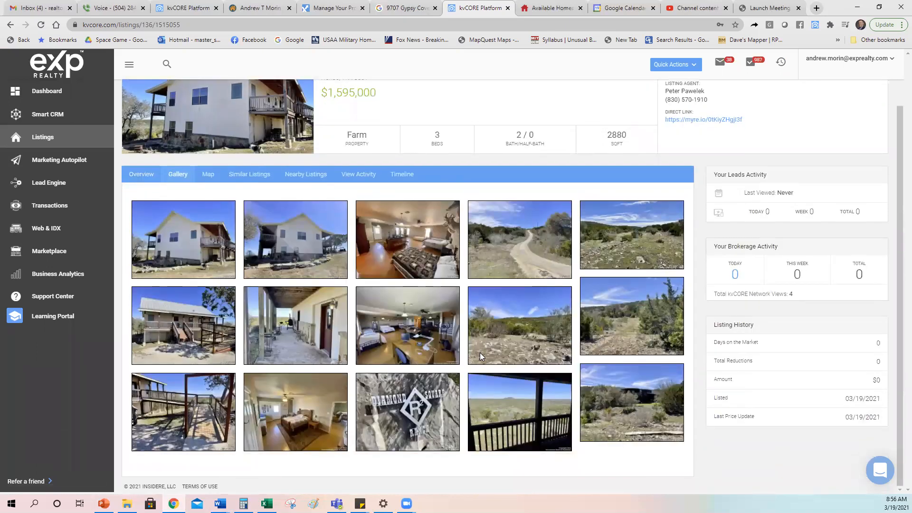
{"action": "scroll", "coordinate": [481, 352], "scroll_direction": "up", "scroll_amount": 1}
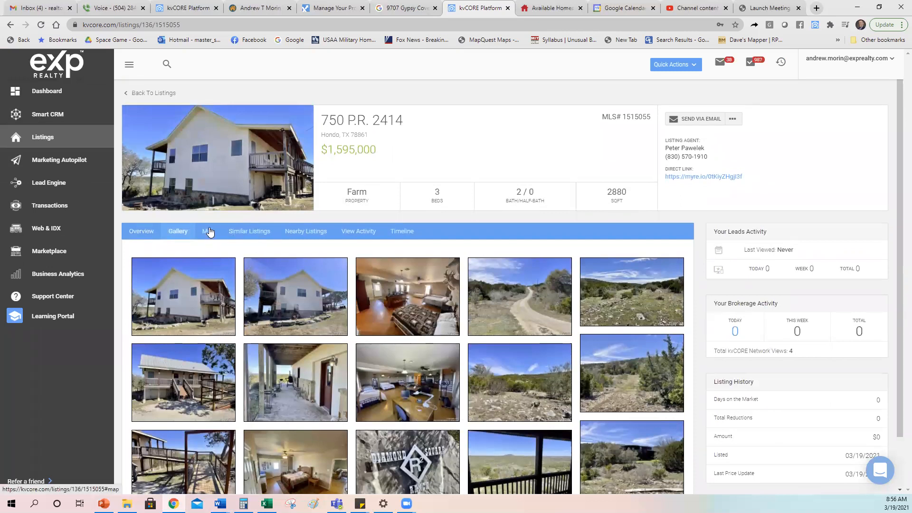
{"action": "left_click", "coordinate": [208, 231]}
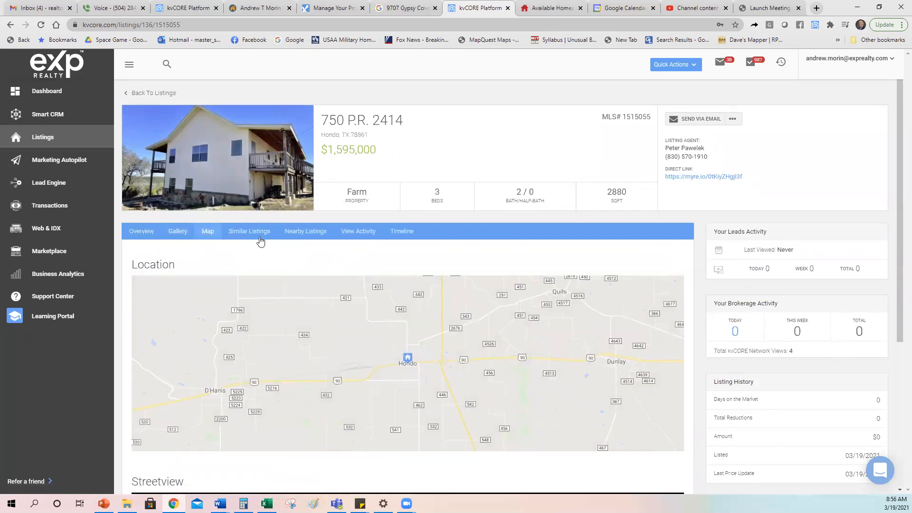
{"action": "left_click", "coordinate": [246, 231]}
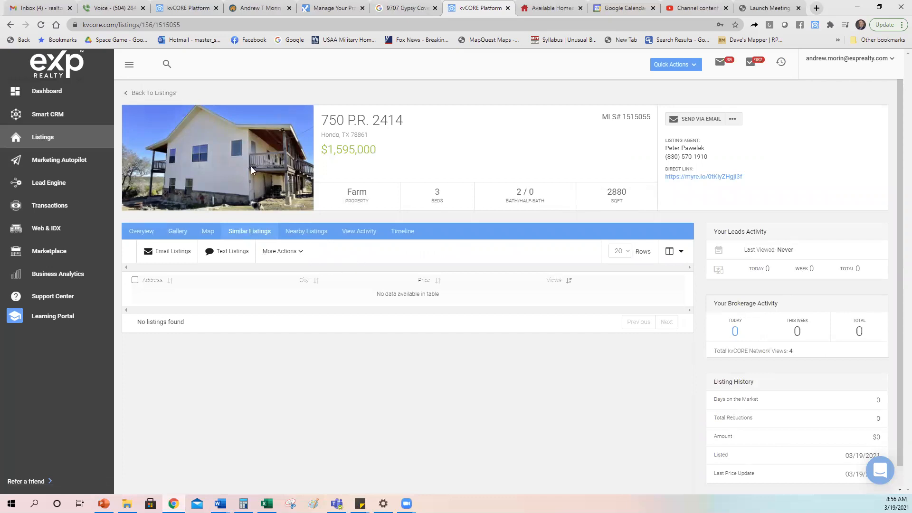
{"action": "left_click", "coordinate": [148, 93]}
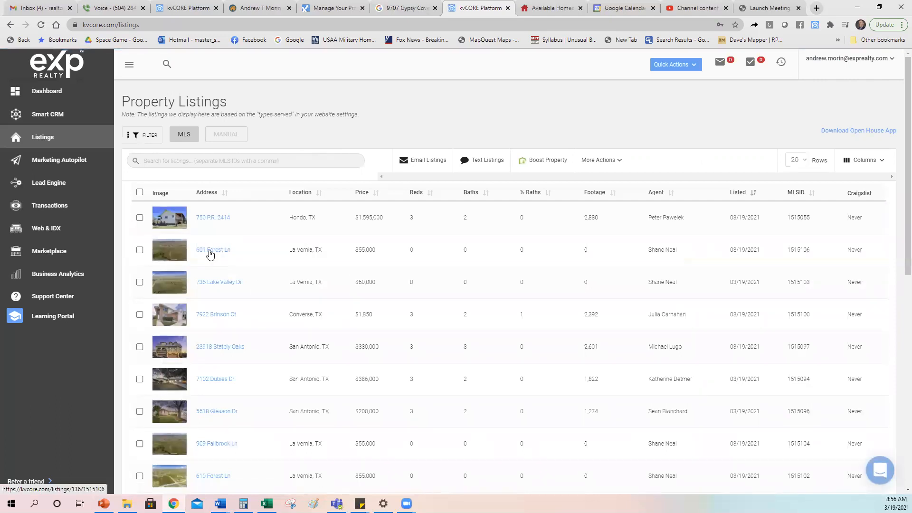
{"action": "left_click", "coordinate": [212, 381]}
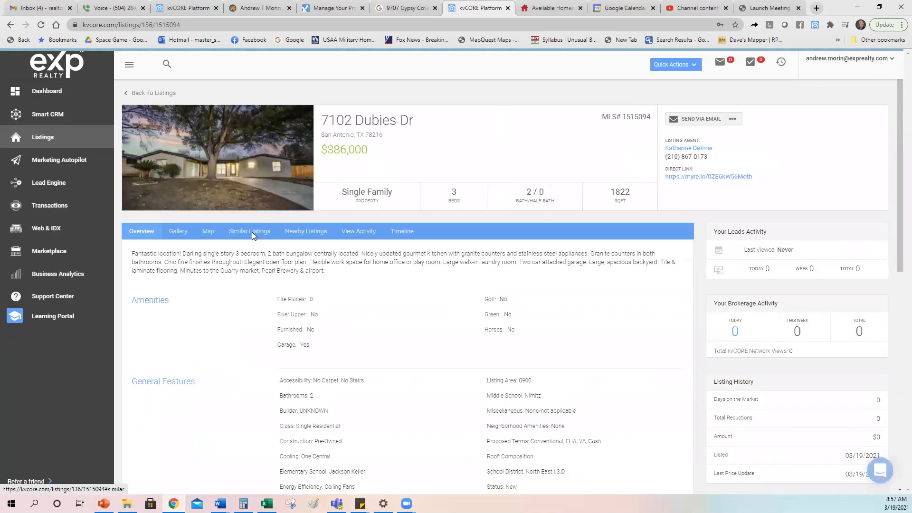
{"action": "left_click", "coordinate": [252, 232]}
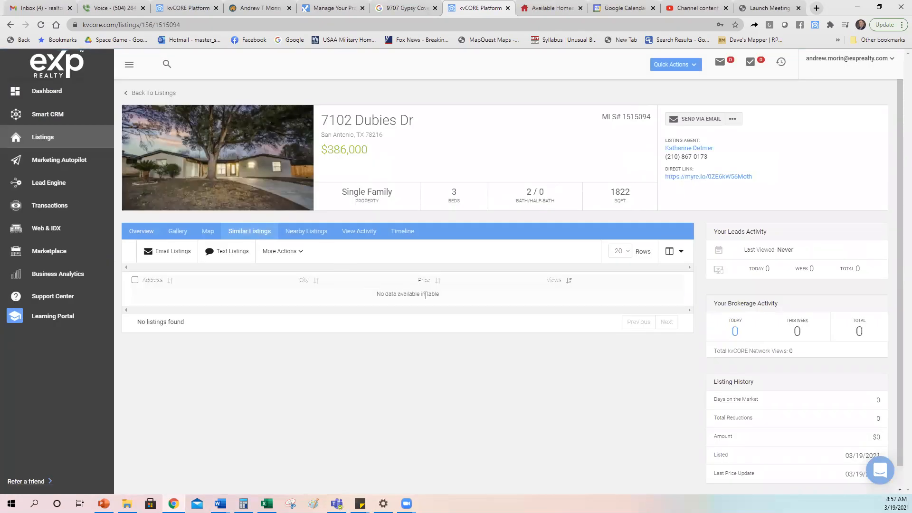
{"action": "left_click", "coordinate": [297, 231]}
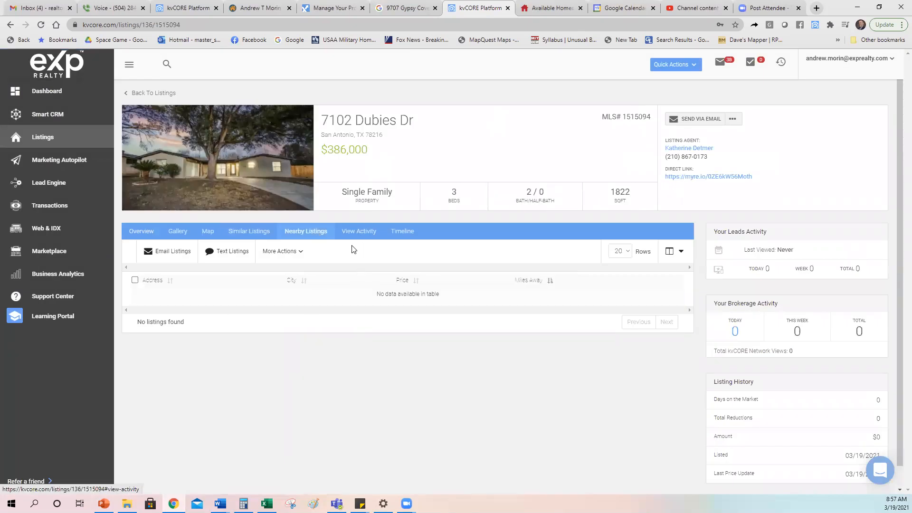
{"action": "left_click", "coordinate": [365, 231]}
{"action": "left_click", "coordinate": [396, 232]}
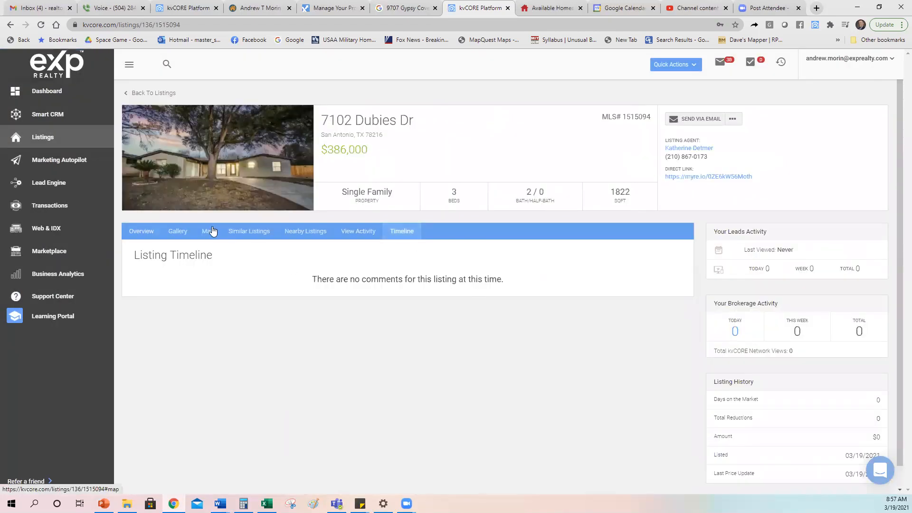
{"action": "left_click", "coordinate": [149, 233]}
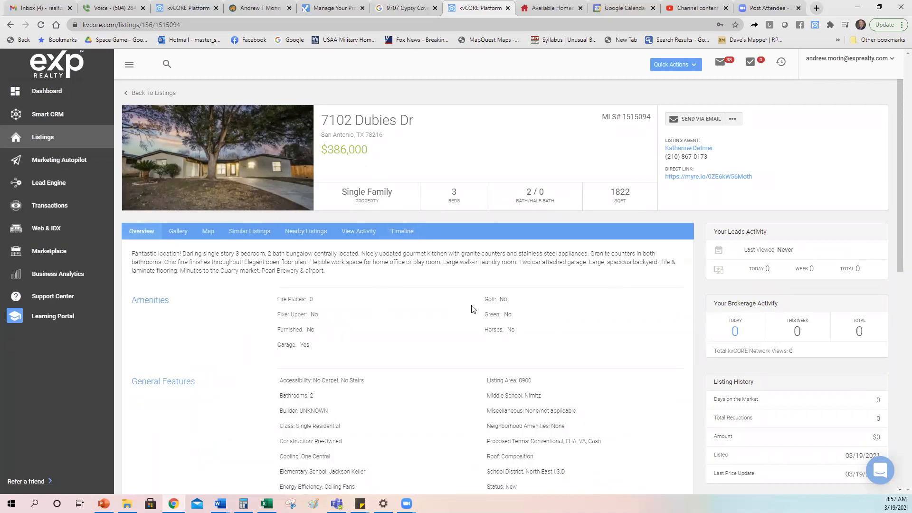
{"action": "left_click", "coordinate": [733, 119]}
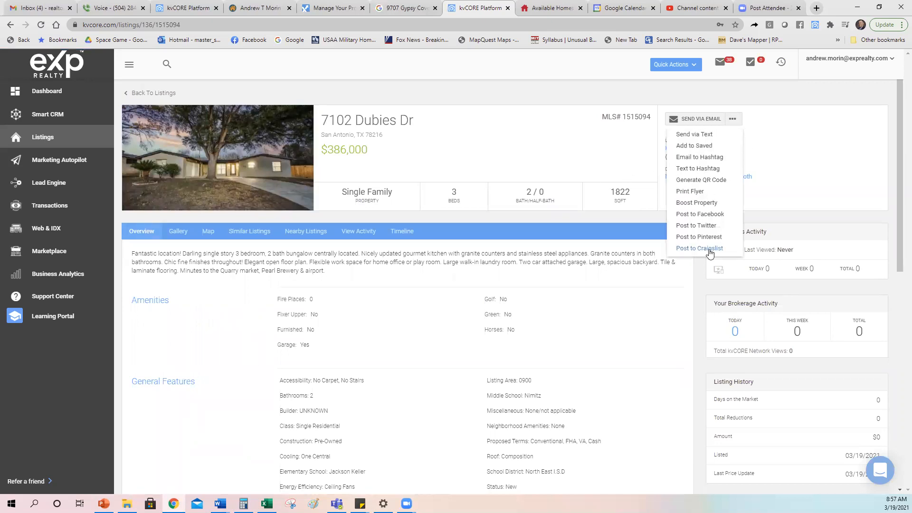
{"action": "left_click", "coordinate": [709, 253]}
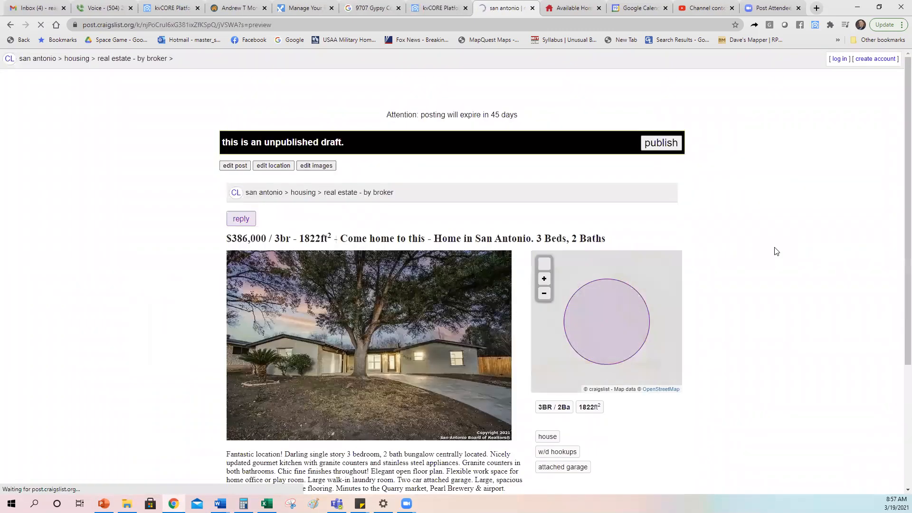
- Publish the Craigslist draft, then close its tab to return to kvCORE
{"action": "left_click", "coordinate": [664, 145]}
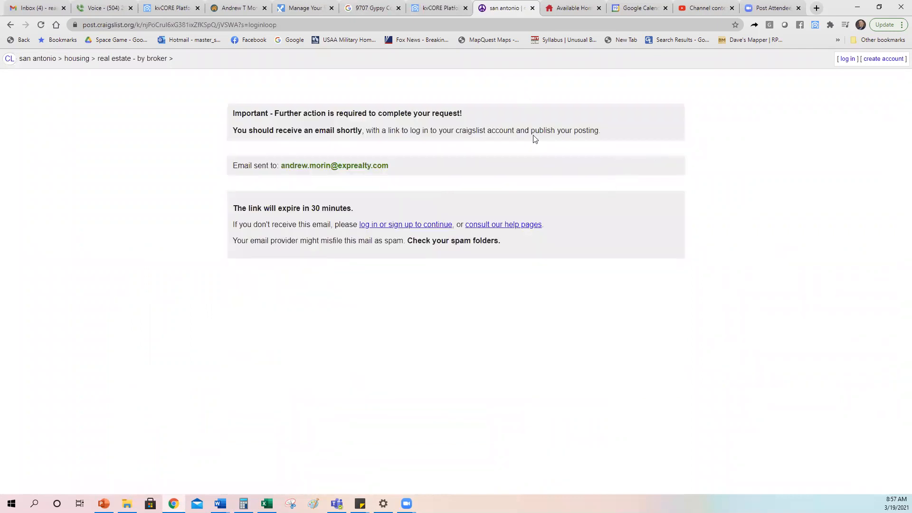
{"action": "left_click", "coordinate": [532, 8]}
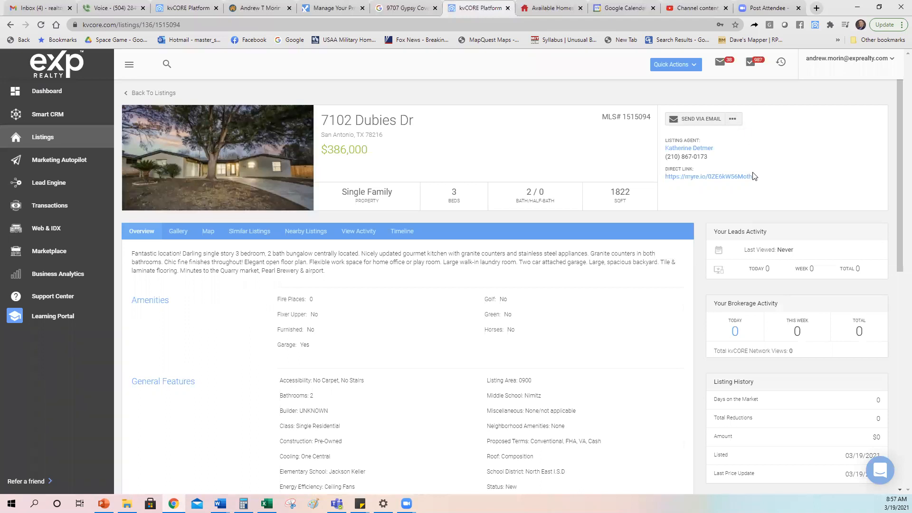
{"action": "left_click_drag", "start_coordinate": [752, 177], "coordinate": [664, 177]}
{"action": "key", "text": "ctrl+c"}
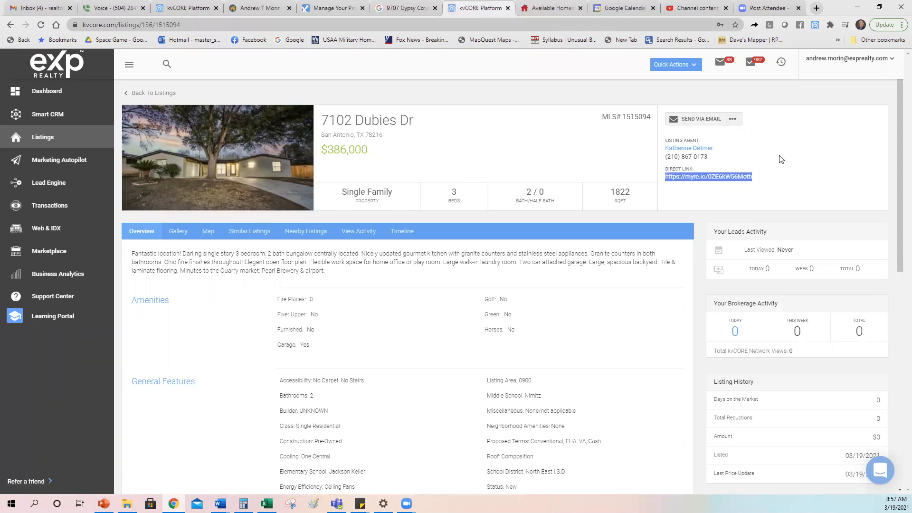
{"action": "left_click", "coordinate": [821, 7]}
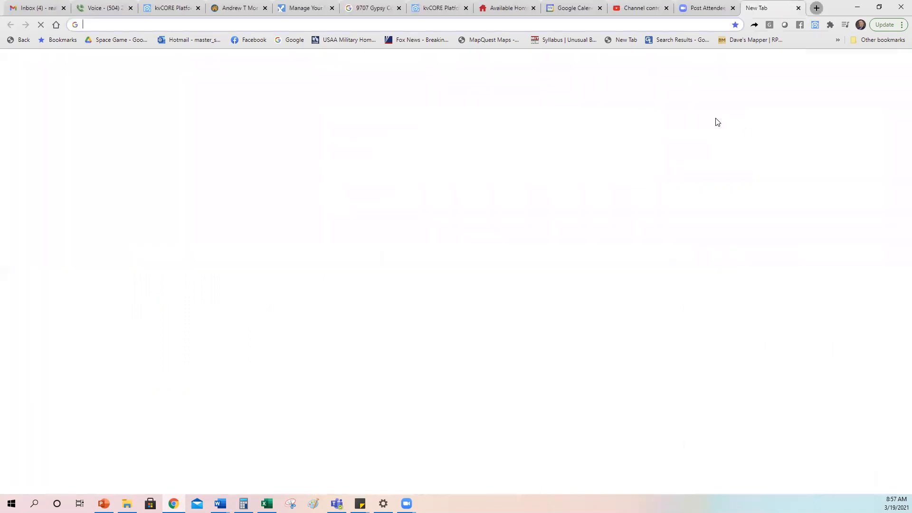
{"action": "left_click", "coordinate": [488, 195]}
{"action": "key", "text": "ctrl+v"}
{"action": "key", "text": "Return"}
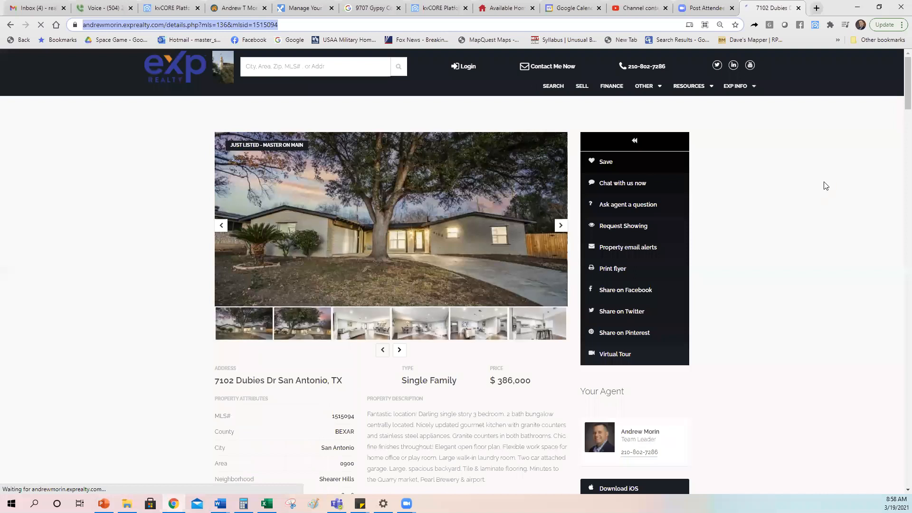
{"action": "scroll", "coordinate": [734, 330], "scroll_direction": "down", "scroll_amount": 2}
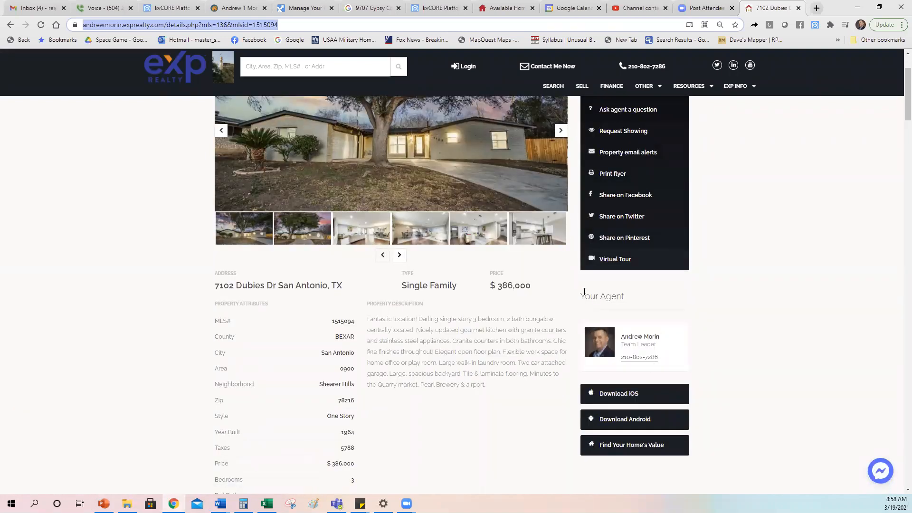
{"action": "left_click_drag", "start_coordinate": [579, 298], "coordinate": [633, 299]}
{"action": "left_click", "coordinate": [762, 292]}
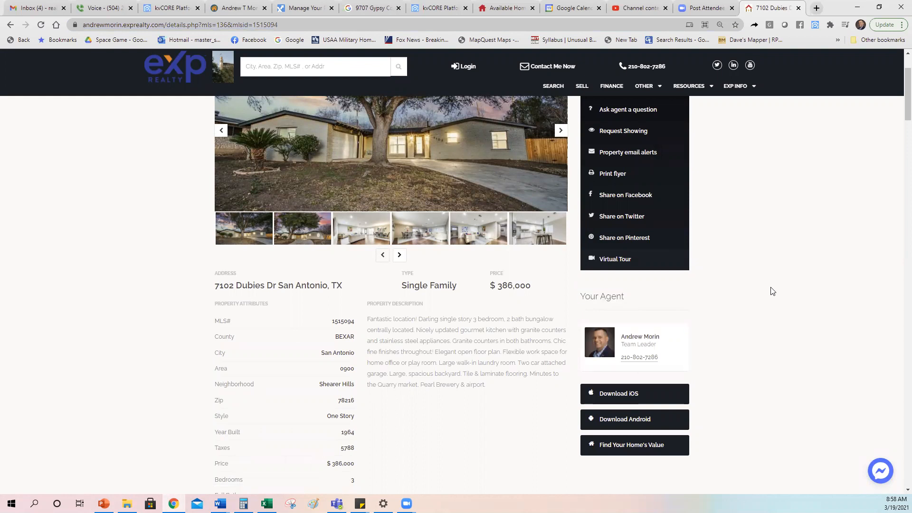
{"action": "scroll", "coordinate": [766, 280], "scroll_direction": "down", "scroll_amount": 7}
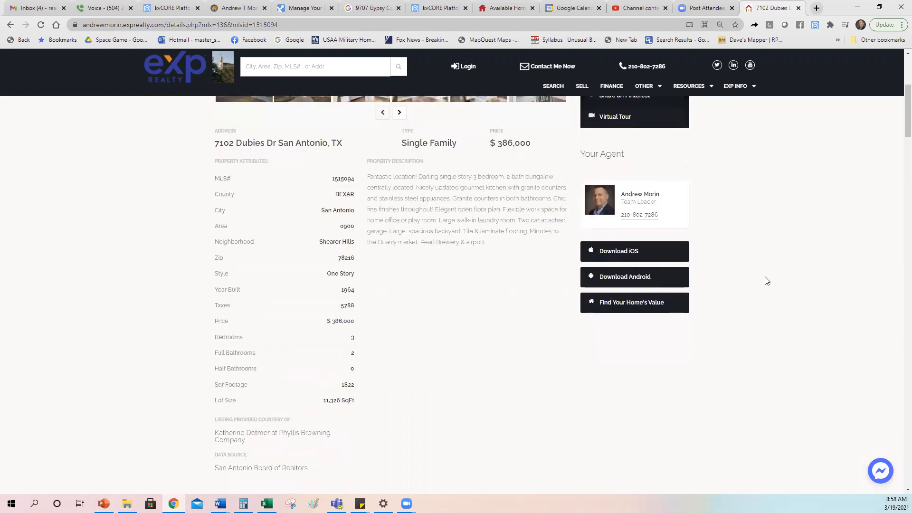
{"action": "scroll", "coordinate": [779, 282], "scroll_direction": "down", "scroll_amount": 15}
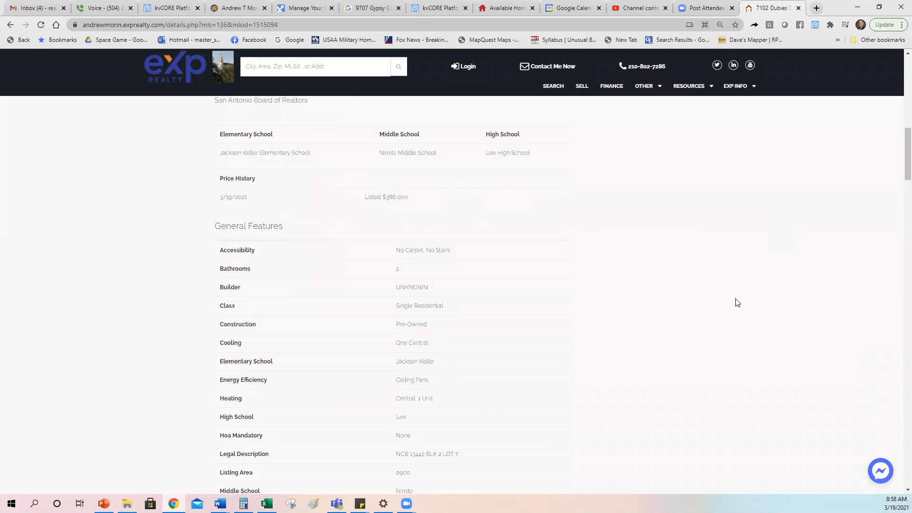
{"action": "scroll", "coordinate": [785, 295], "scroll_direction": "up", "scroll_amount": 20}
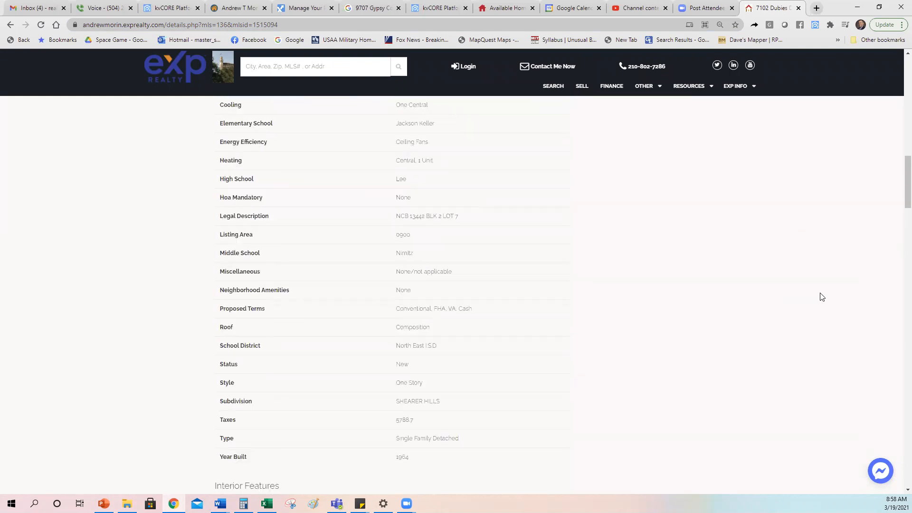
{"action": "scroll", "coordinate": [787, 282], "scroll_direction": "down", "scroll_amount": 4}
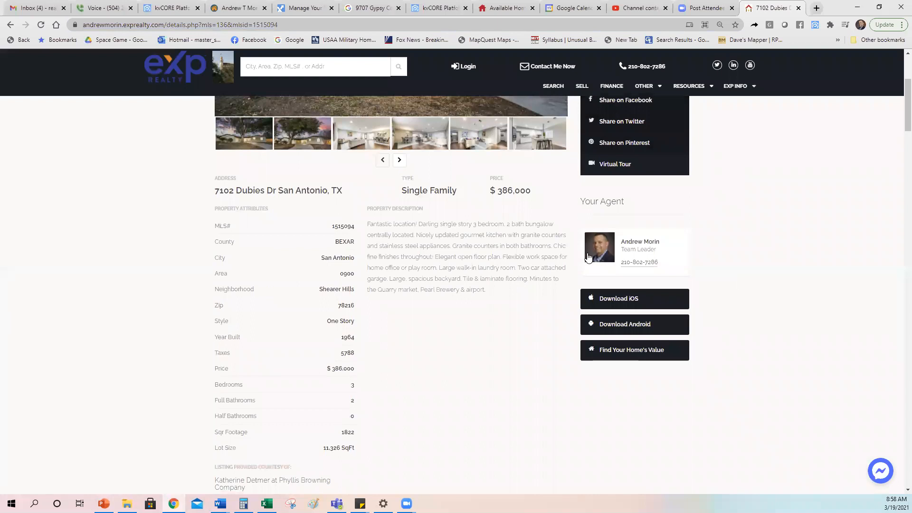
{"action": "scroll", "coordinate": [765, 308], "scroll_direction": "up", "scroll_amount": 4}
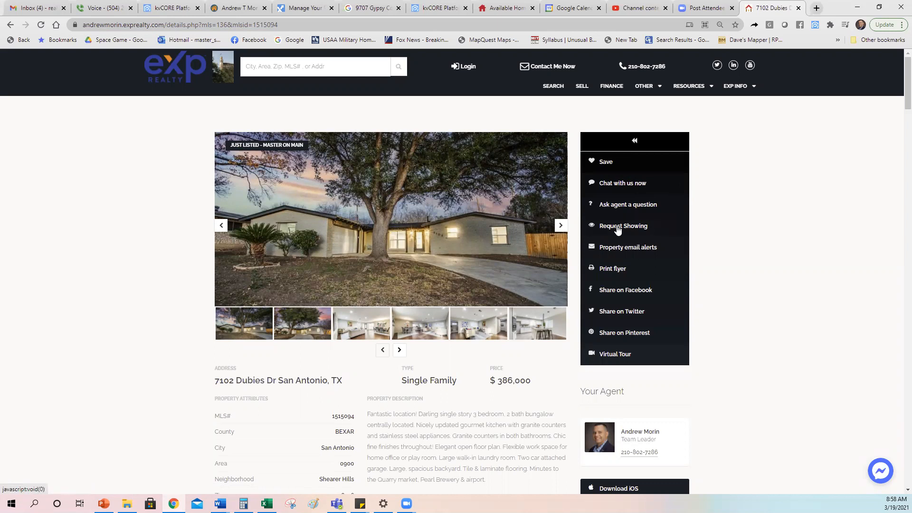
{"action": "left_click", "coordinate": [619, 295]}
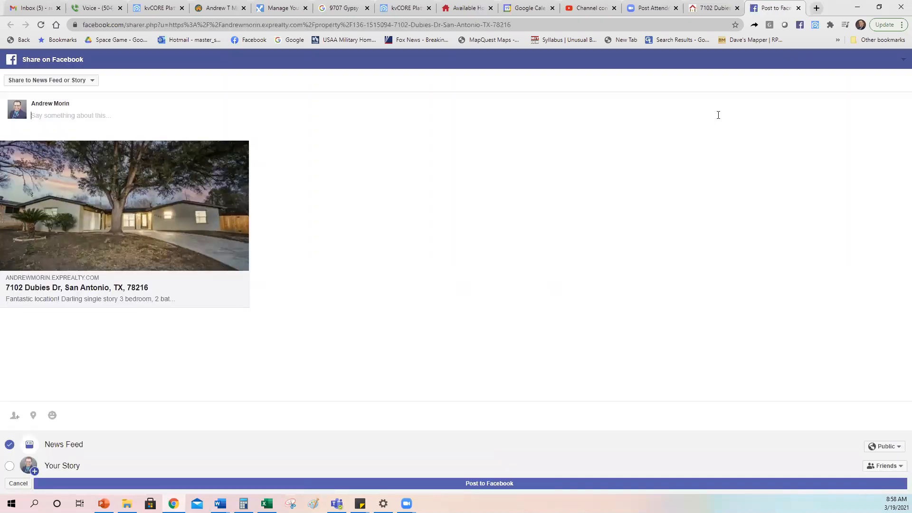
{"action": "left_click", "coordinate": [799, 8]}
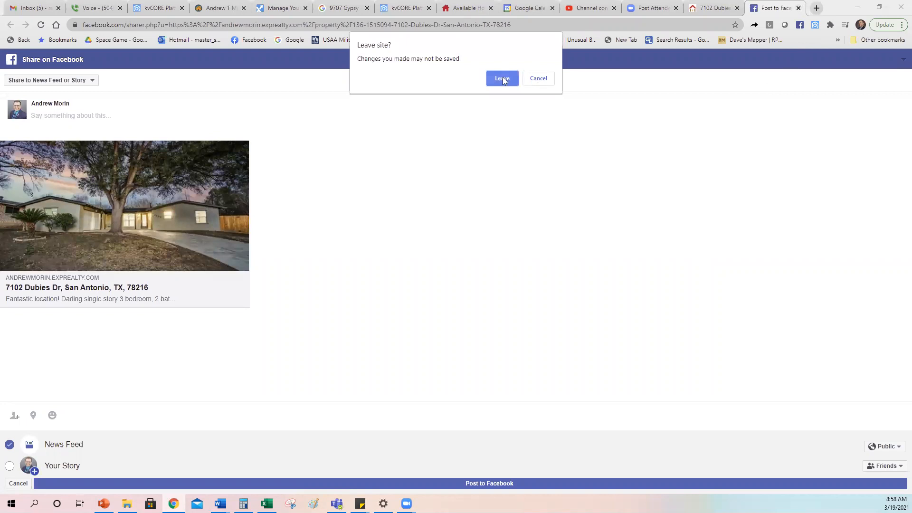
{"action": "left_click", "coordinate": [503, 77]}
{"action": "left_click", "coordinate": [799, 8]}
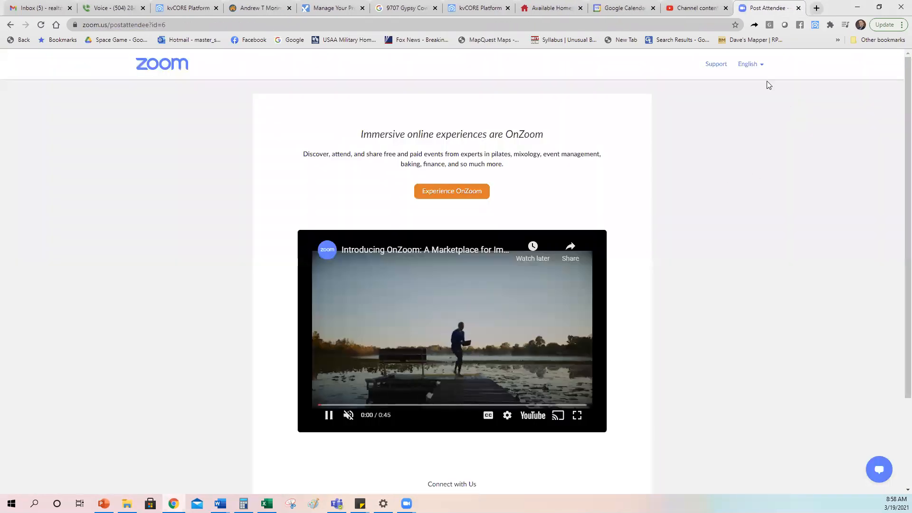
{"action": "left_click", "coordinate": [480, 8]}
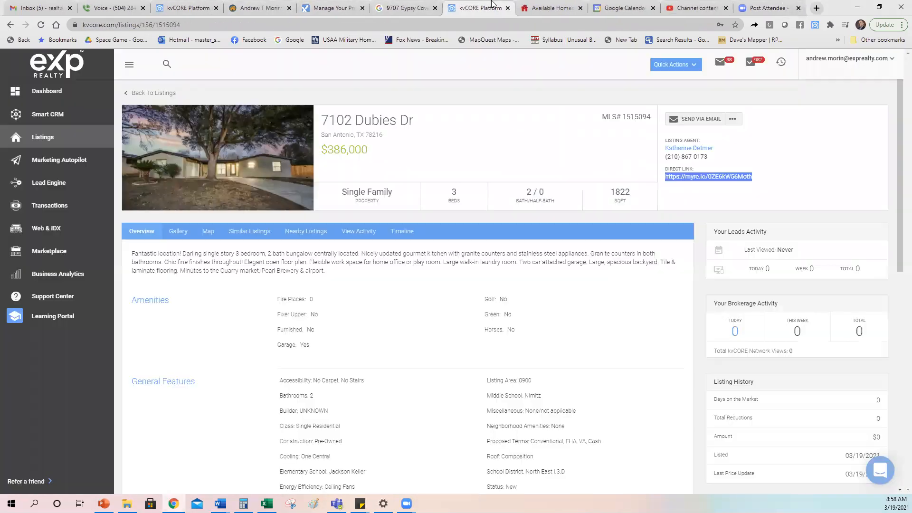
{"action": "left_click", "coordinate": [734, 120]}
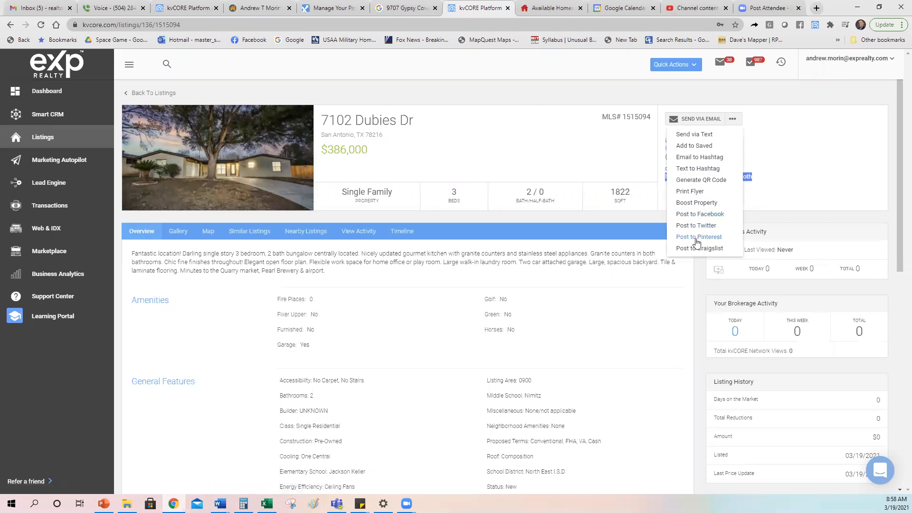
{"action": "left_click", "coordinate": [696, 181]}
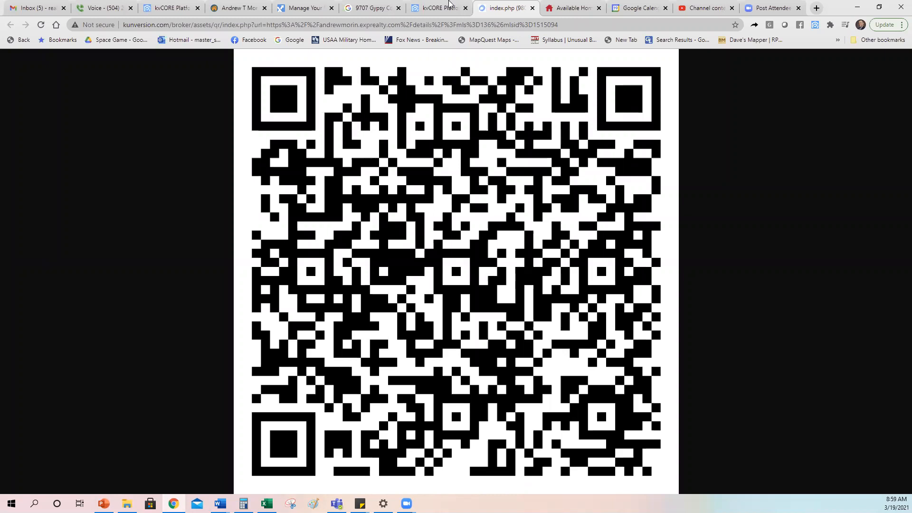
{"action": "left_click", "coordinate": [533, 8]}
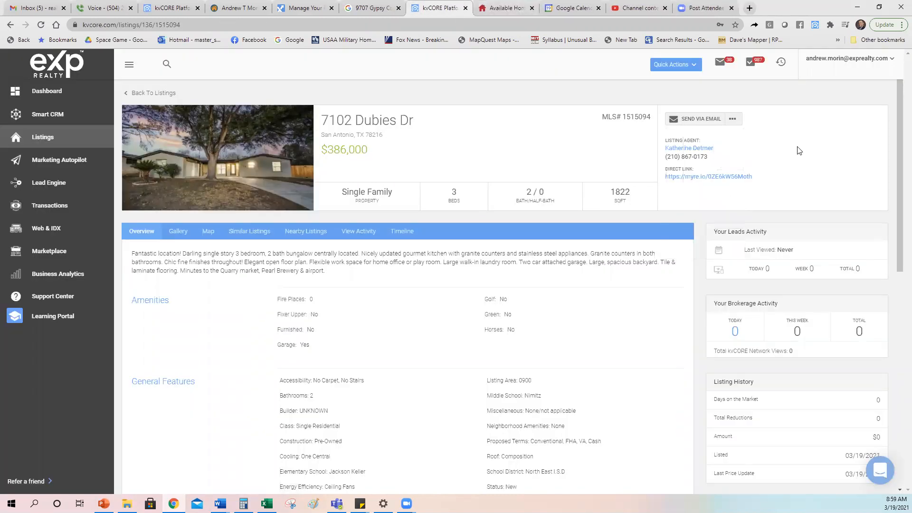
- Reopen the listing's '...' sharing actions menu and dismiss it again
{"action": "left_click", "coordinate": [734, 120]}
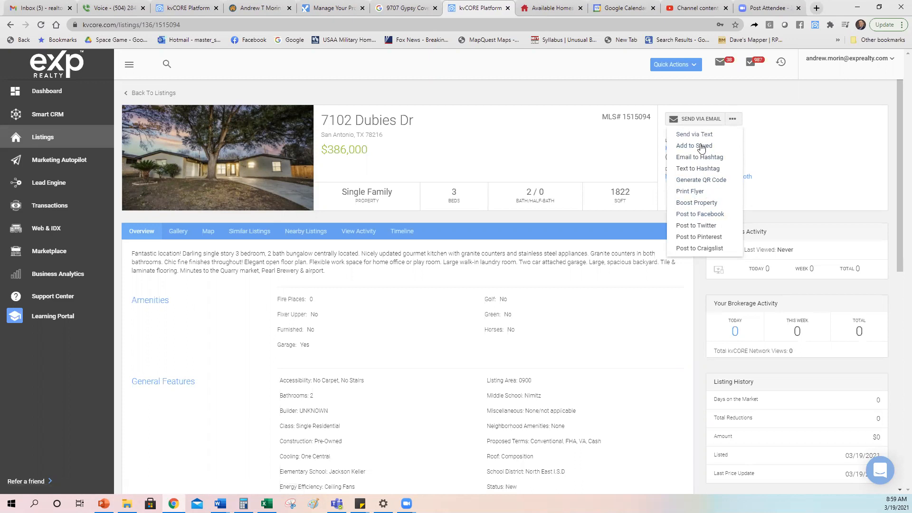
{"action": "left_click", "coordinate": [803, 166]}
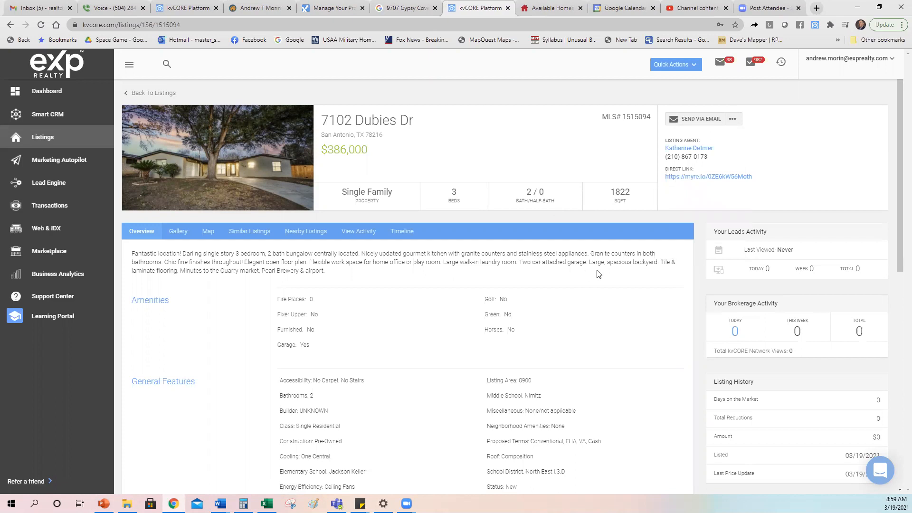
{"action": "scroll", "coordinate": [599, 274], "scroll_direction": "down", "scroll_amount": 1}
{"action": "scroll", "coordinate": [579, 312], "scroll_direction": "up", "scroll_amount": 1}
{"action": "left_click", "coordinate": [727, 176]}
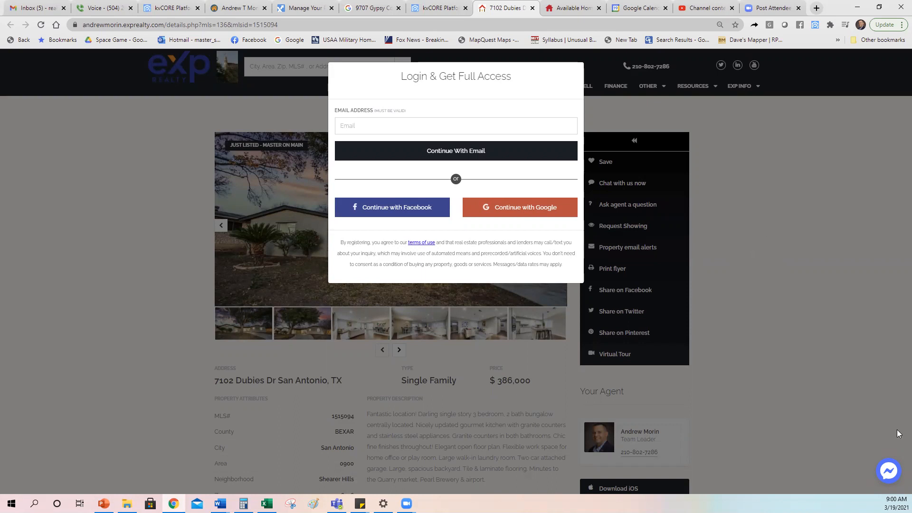
{"action": "left_click", "coordinate": [886, 474]}
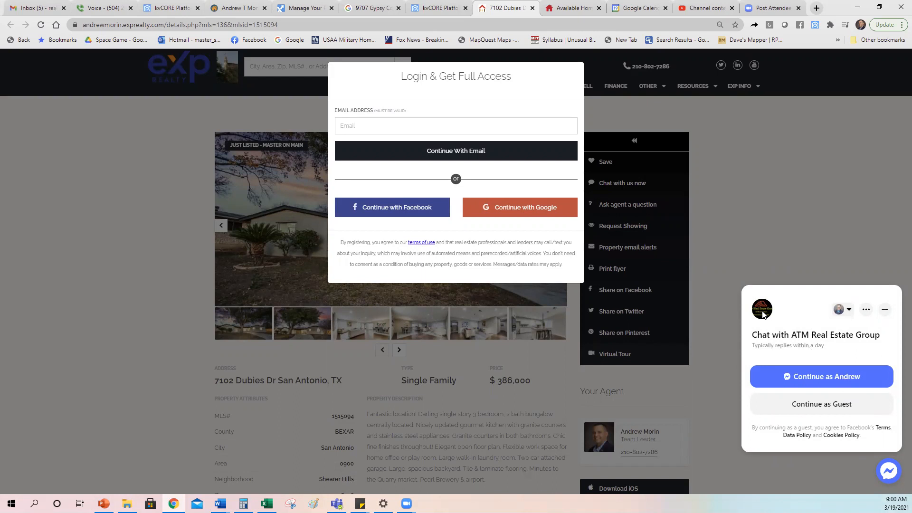
{"action": "left_click", "coordinate": [889, 473]}
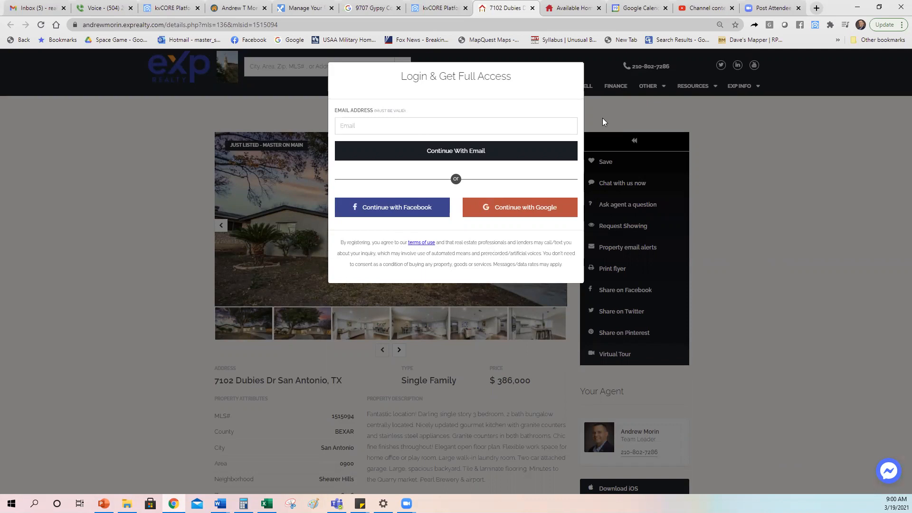
{"action": "left_click", "coordinate": [533, 7]}
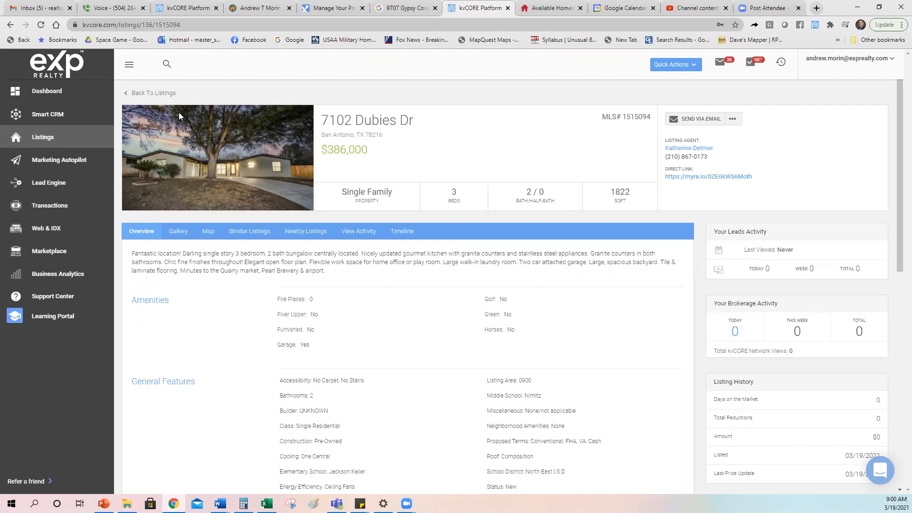
- Return to Property Listings and apply a filter showing Agency Listings only
{"action": "left_click", "coordinate": [151, 94]}
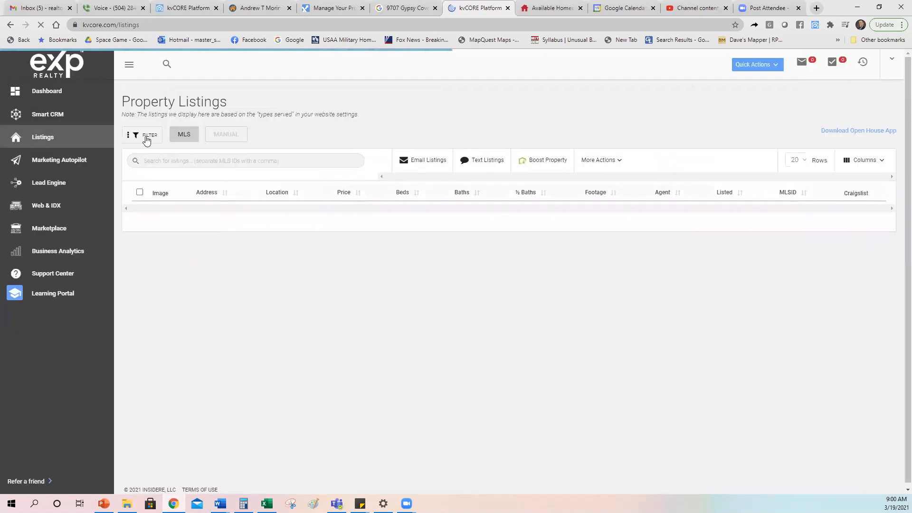
{"action": "left_click", "coordinate": [143, 137]}
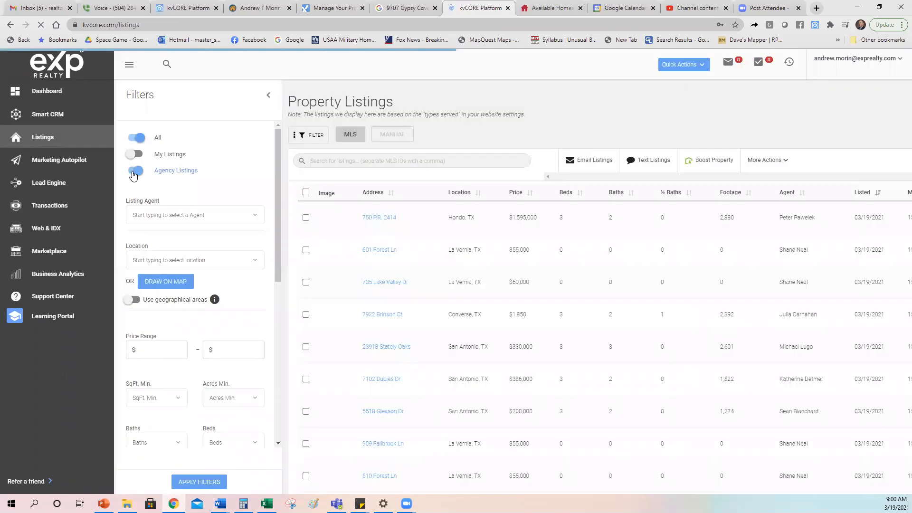
{"action": "left_click", "coordinate": [136, 135]}
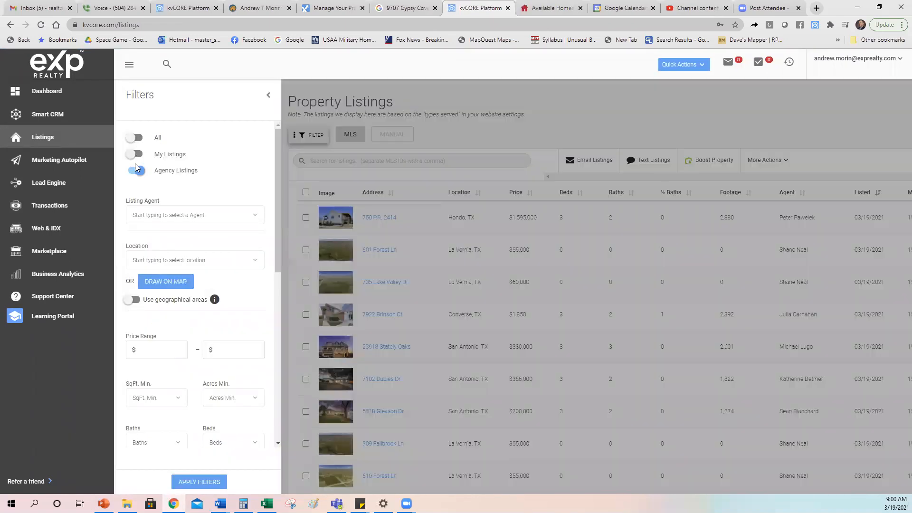
{"action": "scroll", "coordinate": [202, 294], "scroll_direction": "down", "scroll_amount": 6}
{"action": "left_click", "coordinate": [202, 482]}
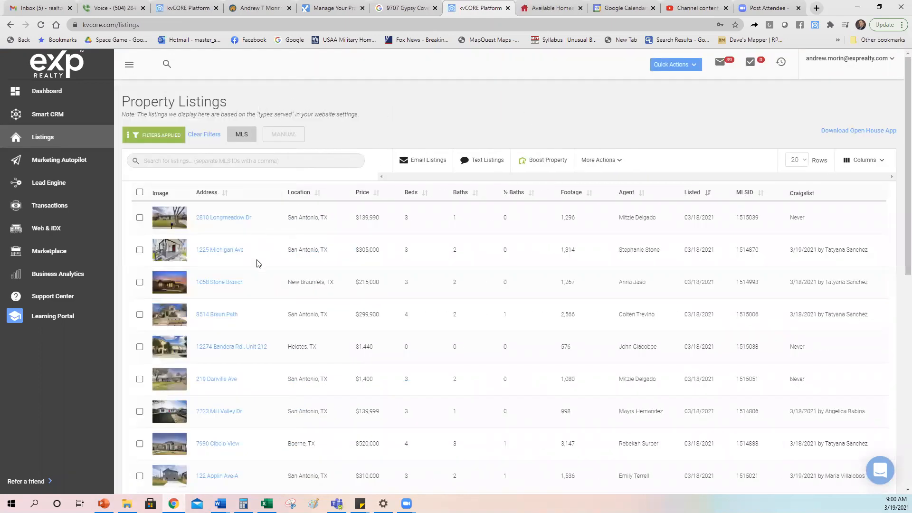
- Scroll through the filtered table to review each listing's Craigslist posting date
{"action": "scroll", "coordinate": [458, 322], "scroll_direction": "down", "scroll_amount": 9}
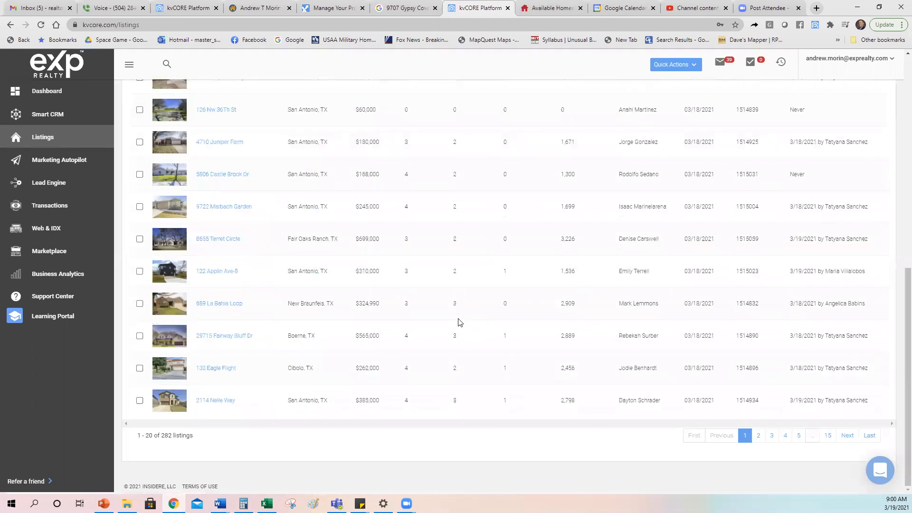
{"action": "scroll", "coordinate": [460, 322], "scroll_direction": "up", "scroll_amount": 3}
{"action": "scroll", "coordinate": [459, 321], "scroll_direction": "up", "scroll_amount": 4}
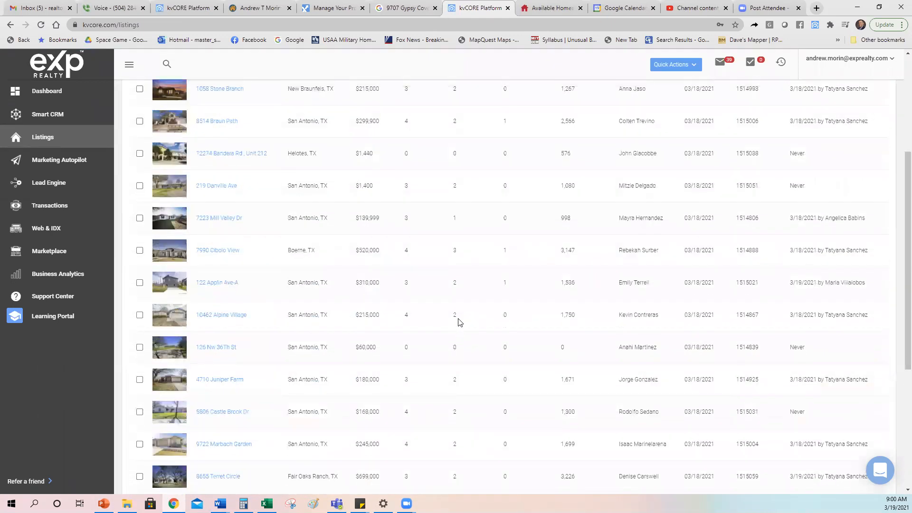
{"action": "scroll", "coordinate": [838, 340], "scroll_direction": "up", "scroll_amount": 2}
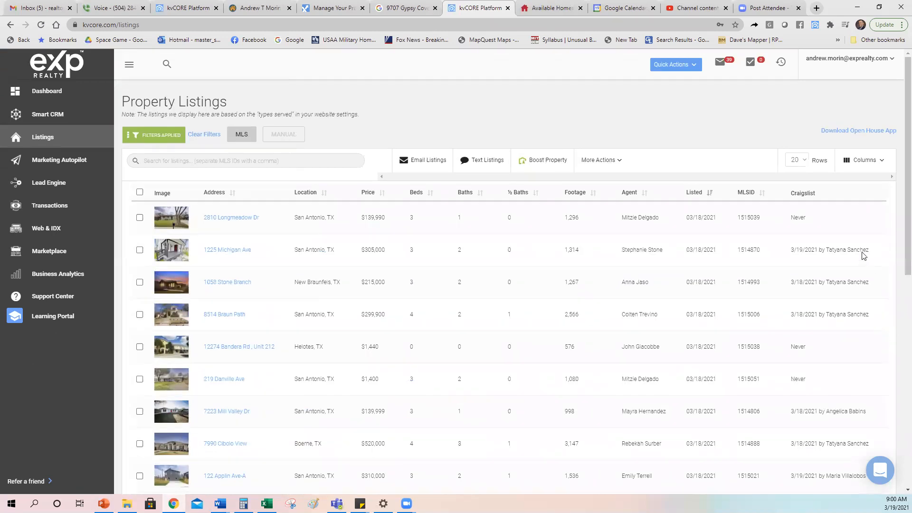
{"action": "scroll", "coordinate": [842, 345], "scroll_direction": "down", "scroll_amount": 3}
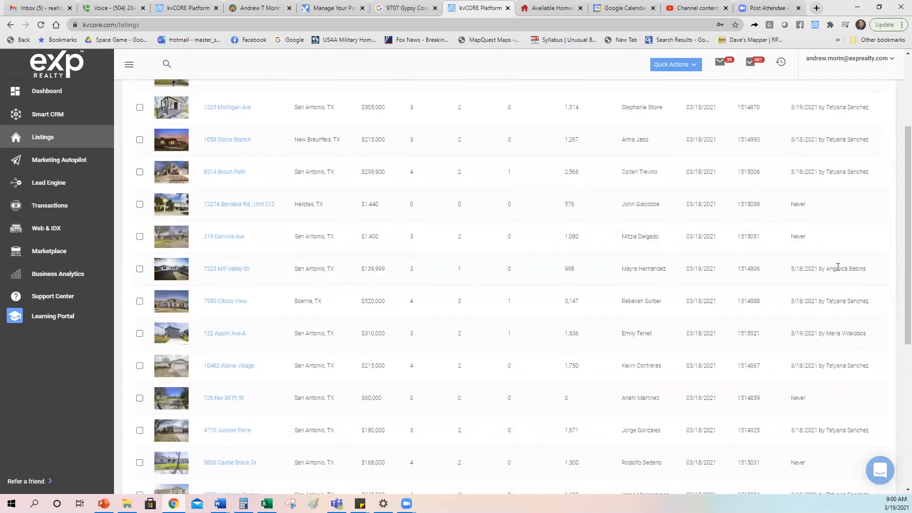
{"action": "left_click_drag", "start_coordinate": [865, 269], "coordinate": [818, 269]}
{"action": "scroll", "coordinate": [820, 266], "scroll_direction": "down", "scroll_amount": 5}
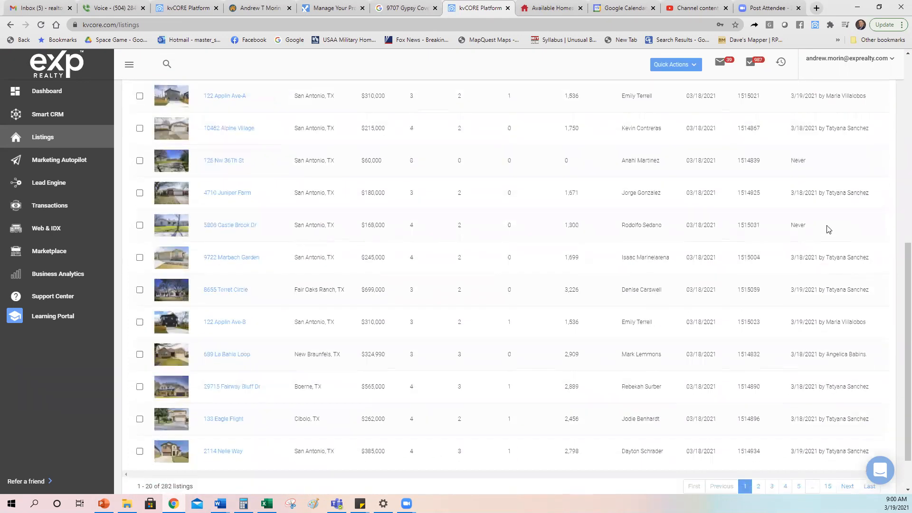
{"action": "scroll", "coordinate": [829, 229], "scroll_direction": "down", "scroll_amount": 1}
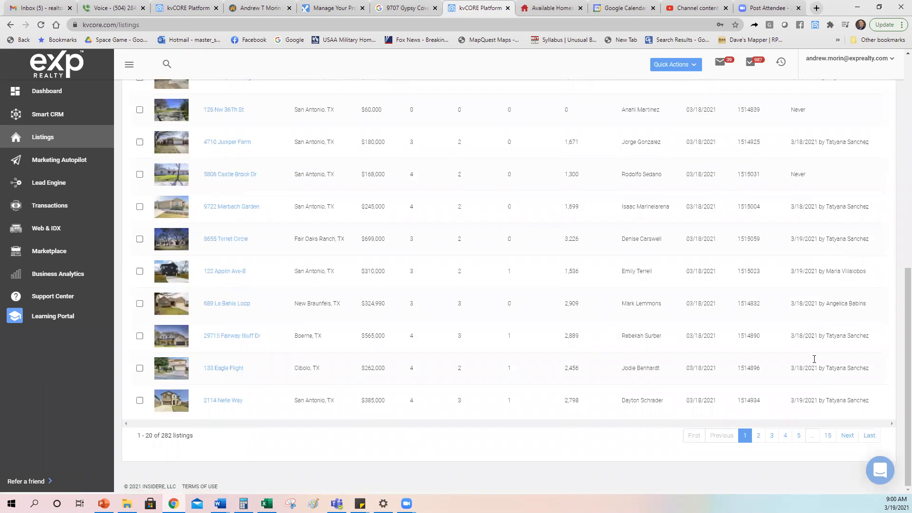
{"action": "scroll", "coordinate": [800, 354], "scroll_direction": "up", "scroll_amount": 3}
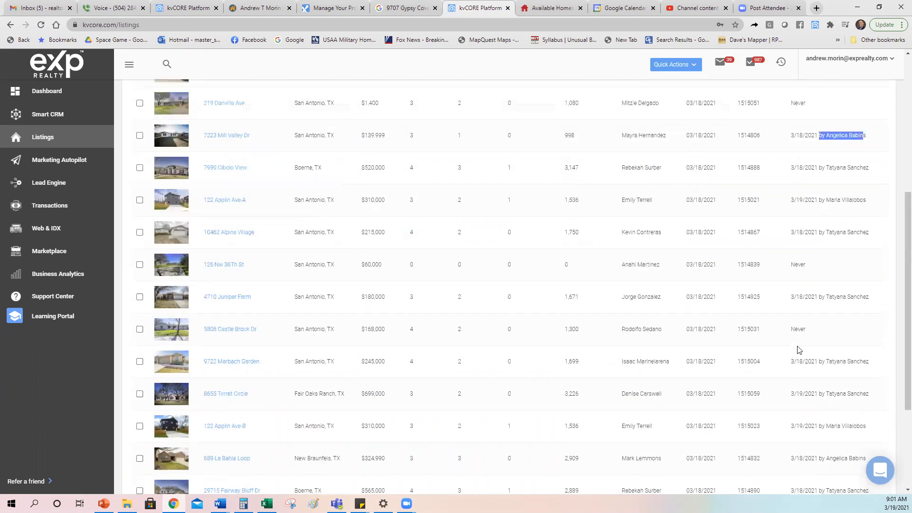
{"action": "scroll", "coordinate": [799, 350], "scroll_direction": "up", "scroll_amount": 6}
{"action": "left_click", "coordinate": [838, 224]}
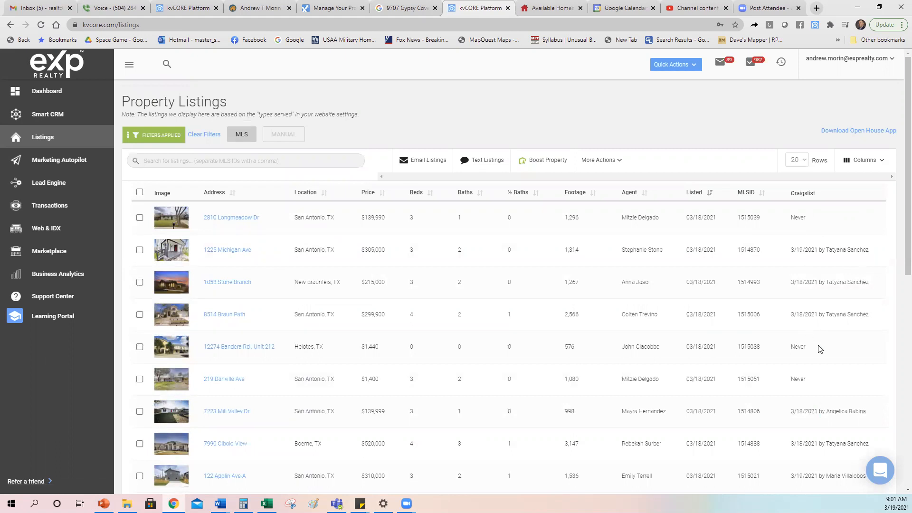
{"action": "scroll", "coordinate": [827, 312], "scroll_direction": "down", "scroll_amount": 1}
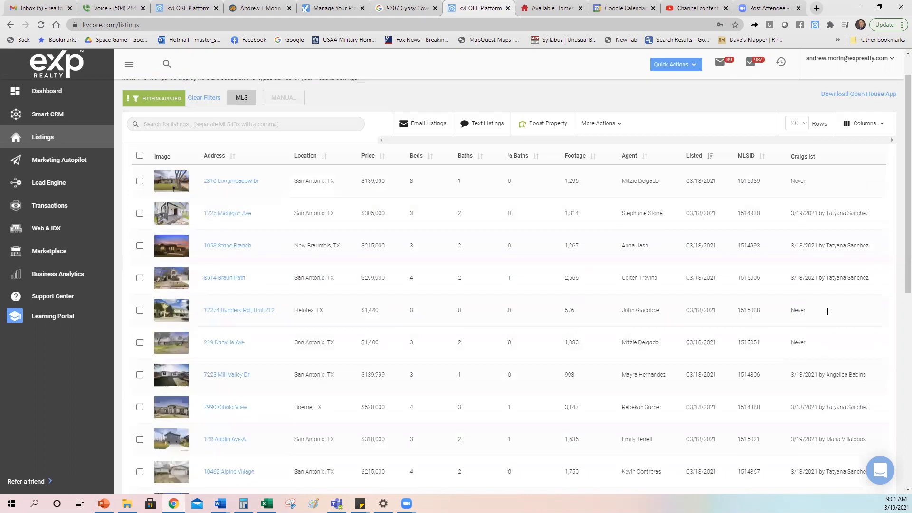
{"action": "scroll", "coordinate": [827, 313], "scroll_direction": "up", "scroll_amount": 1}
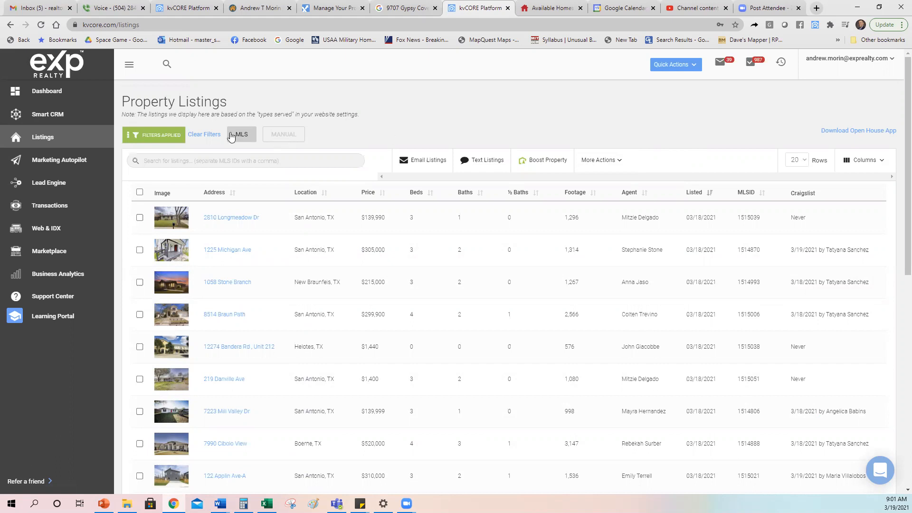
{"action": "left_click", "coordinate": [205, 135]}
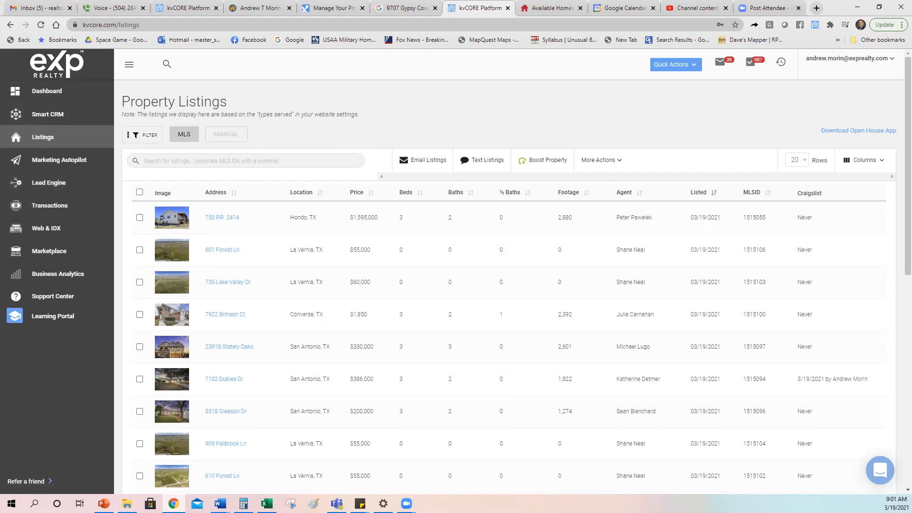
{"action": "left_click", "coordinate": [266, 269]}
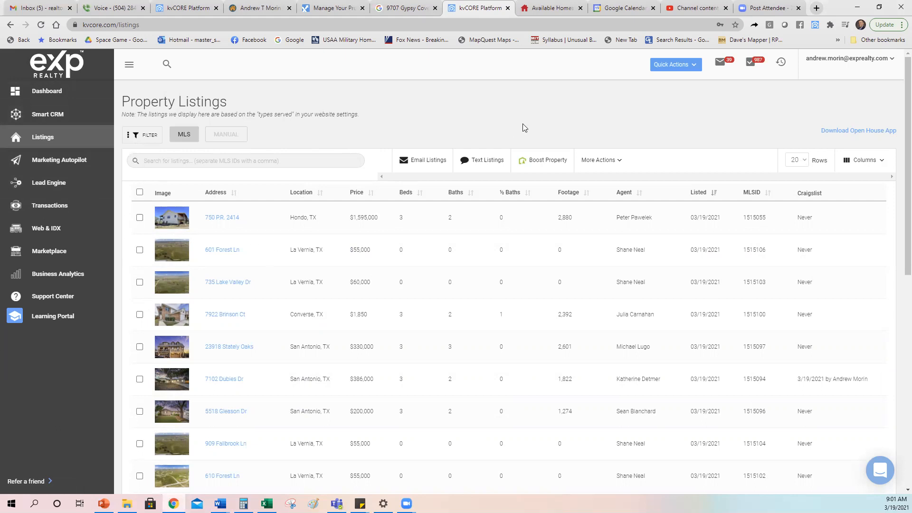